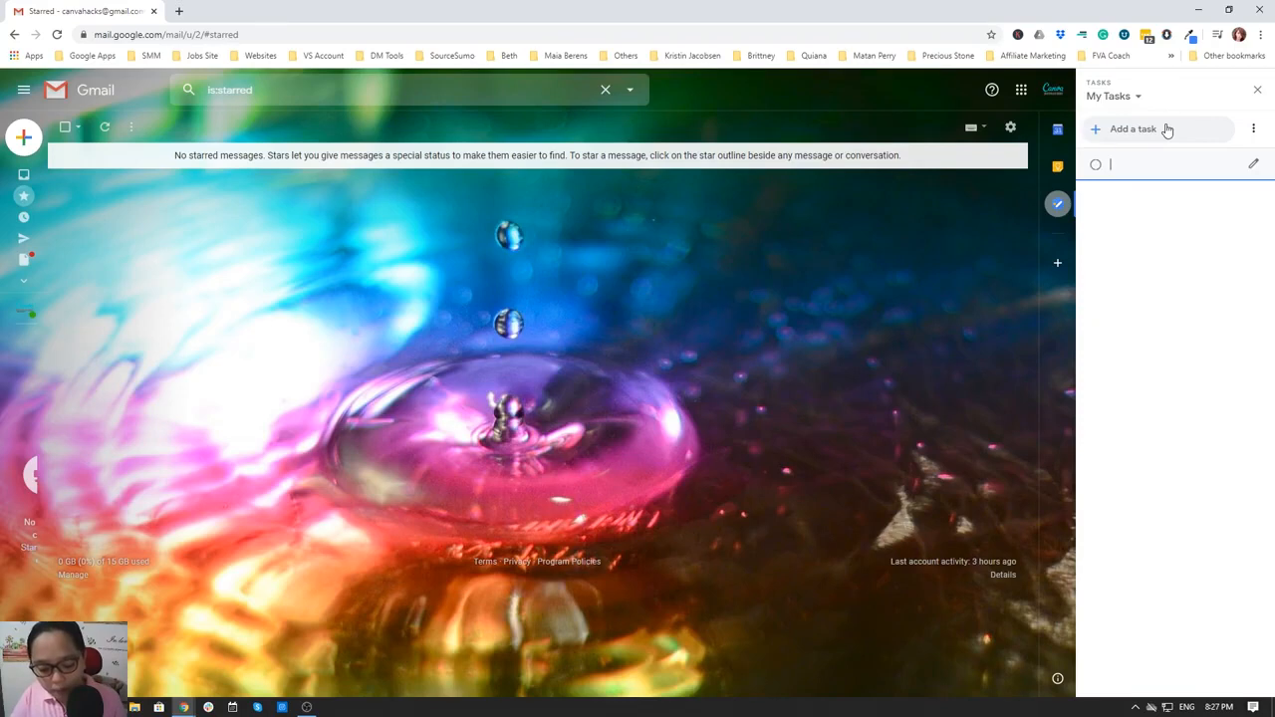
- Title the new task "Cooking Breakfast"
type("Cooki")
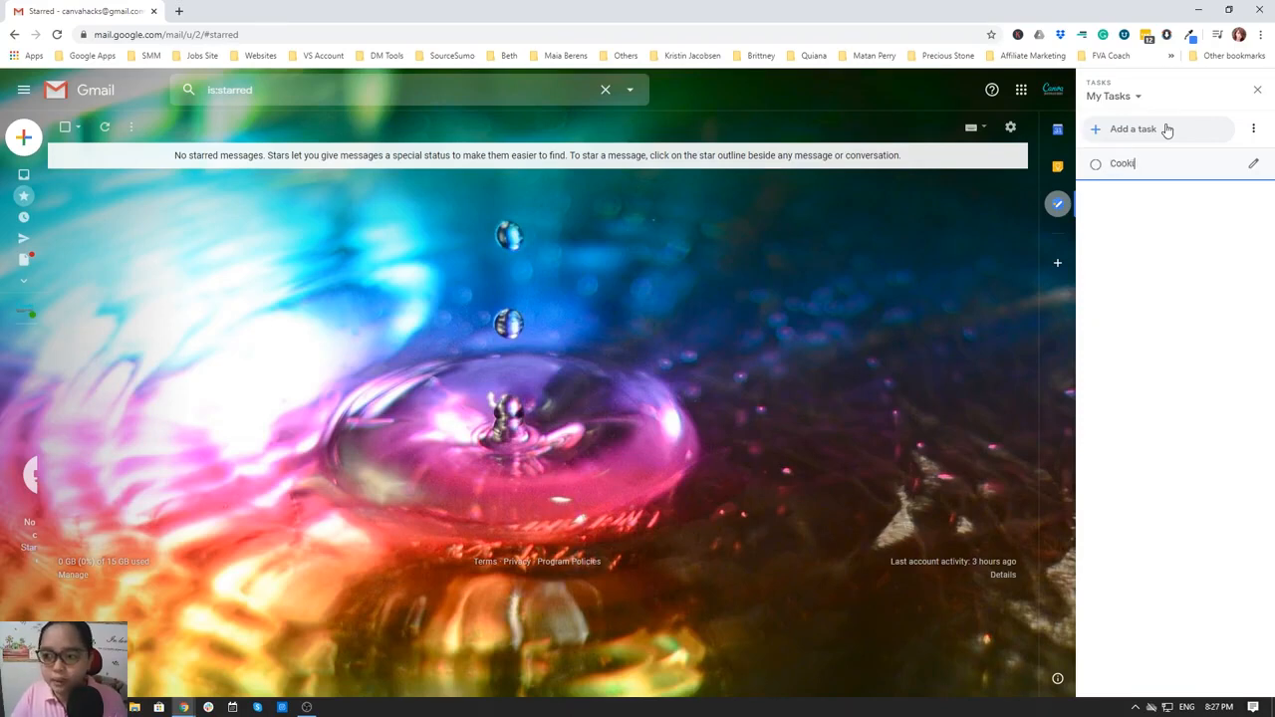
type("ng Brea")
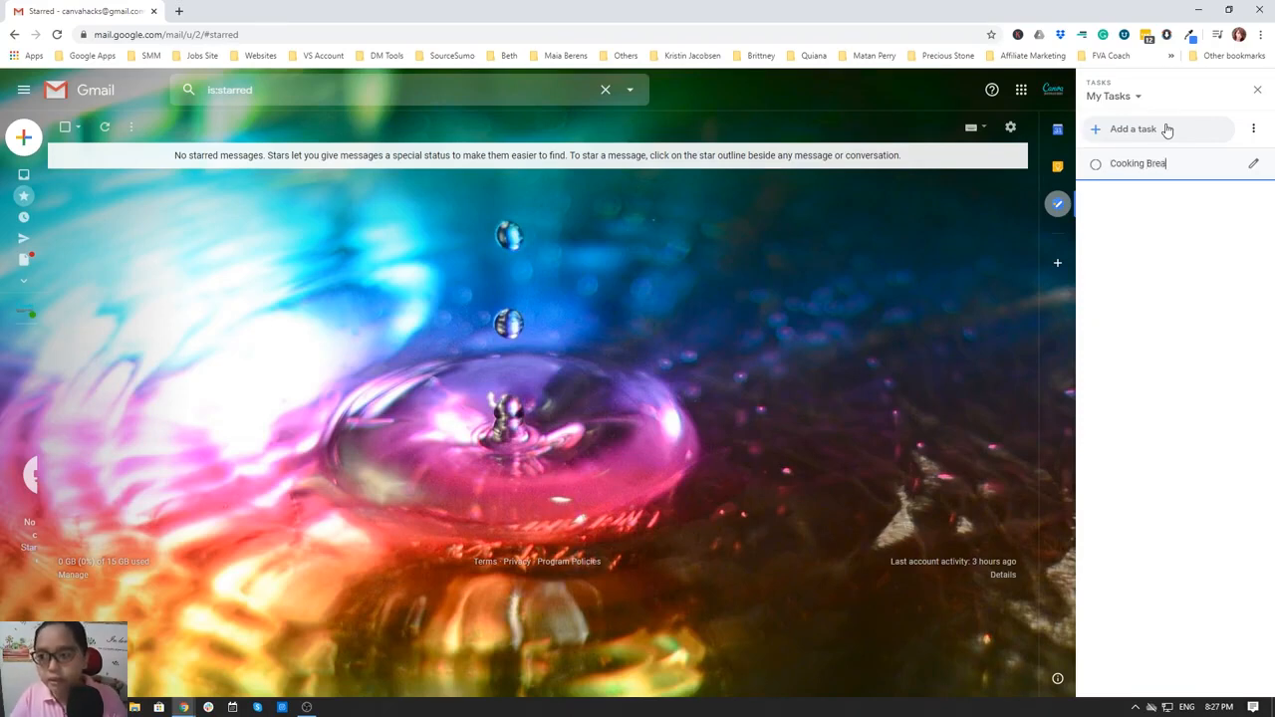
type("kfast")
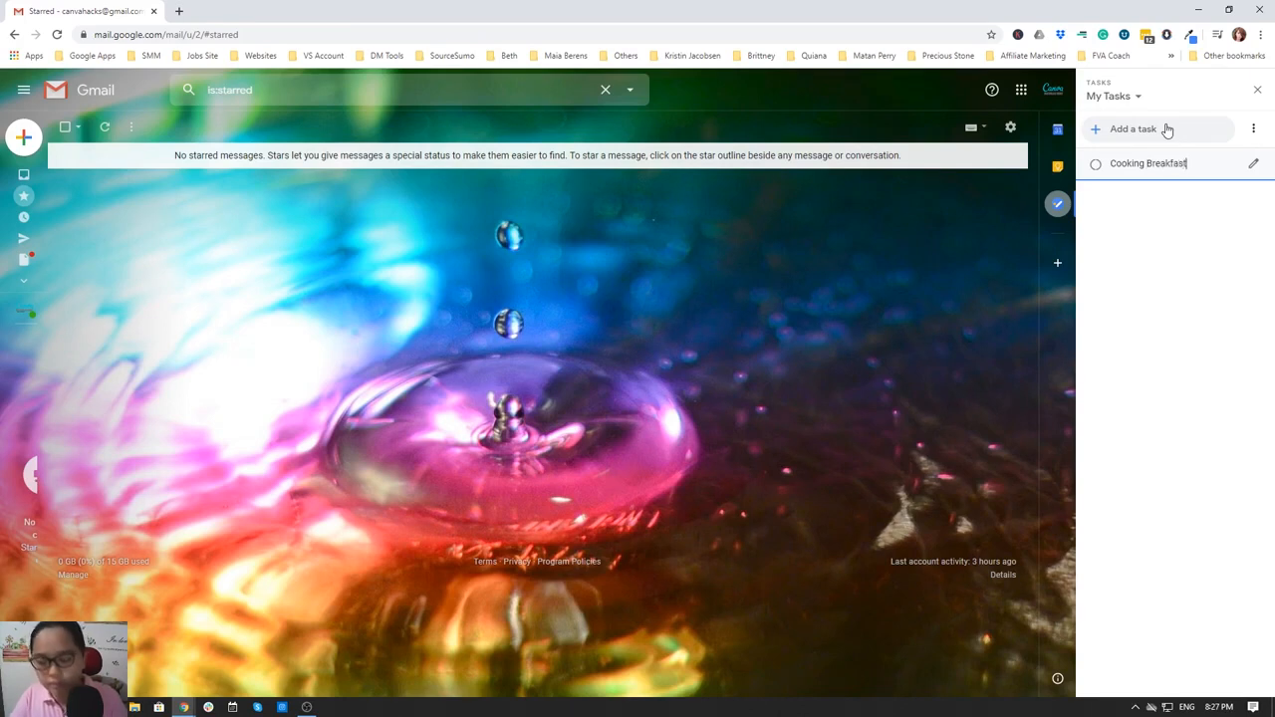
- Add the details "- egg & hotdog" to the Cooking Breakfast task
left_click(1252, 164)
left_click(1198, 179)
type("-")
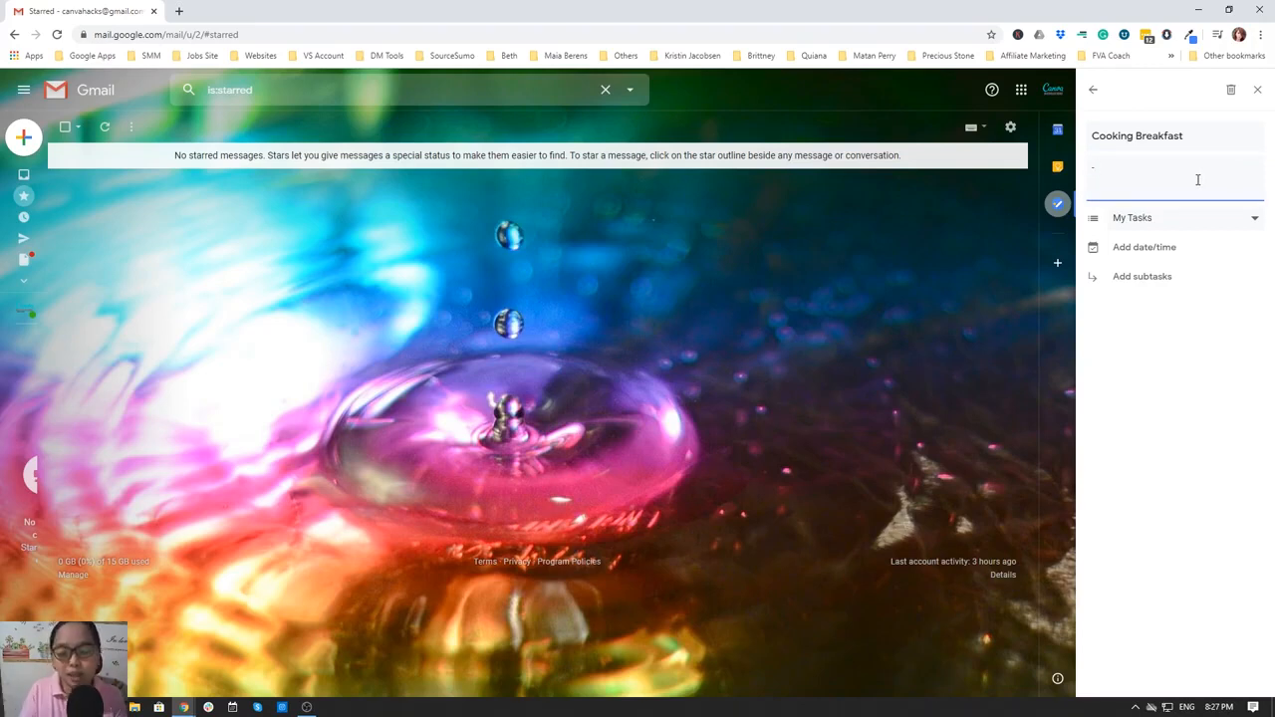
type(" eg")
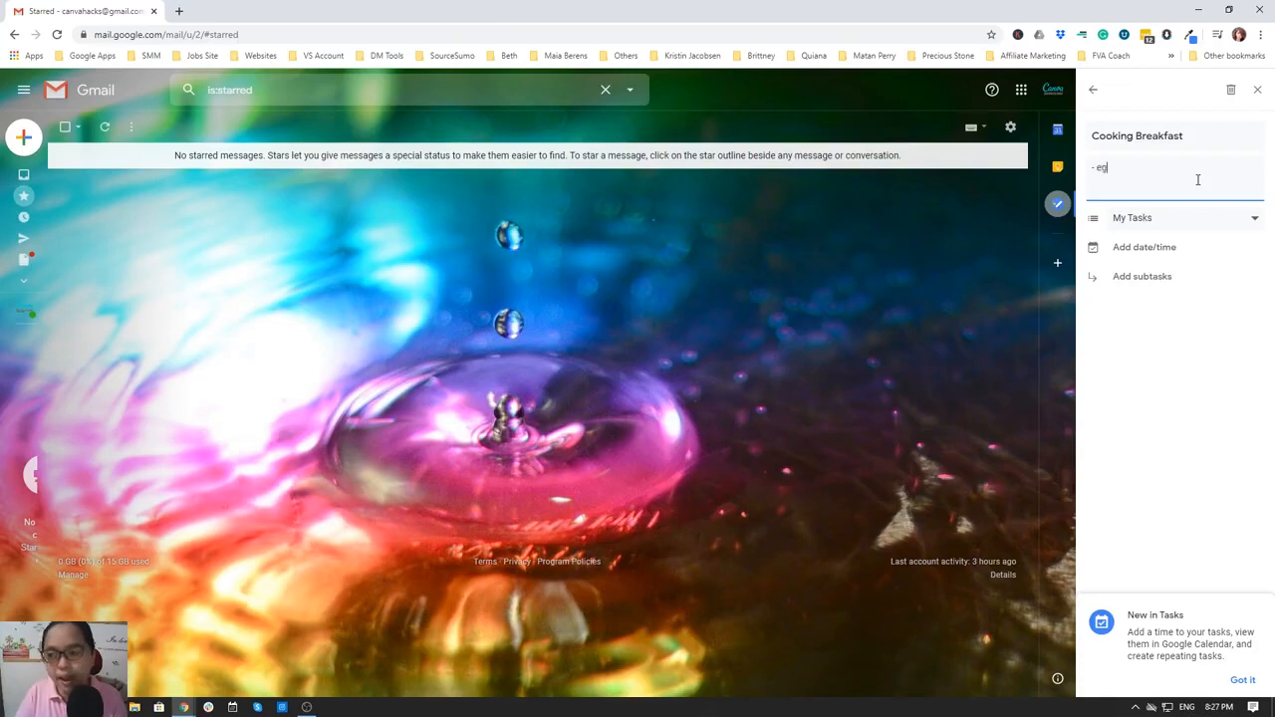
type("g & g")
key("BackSpace")
type("hito")
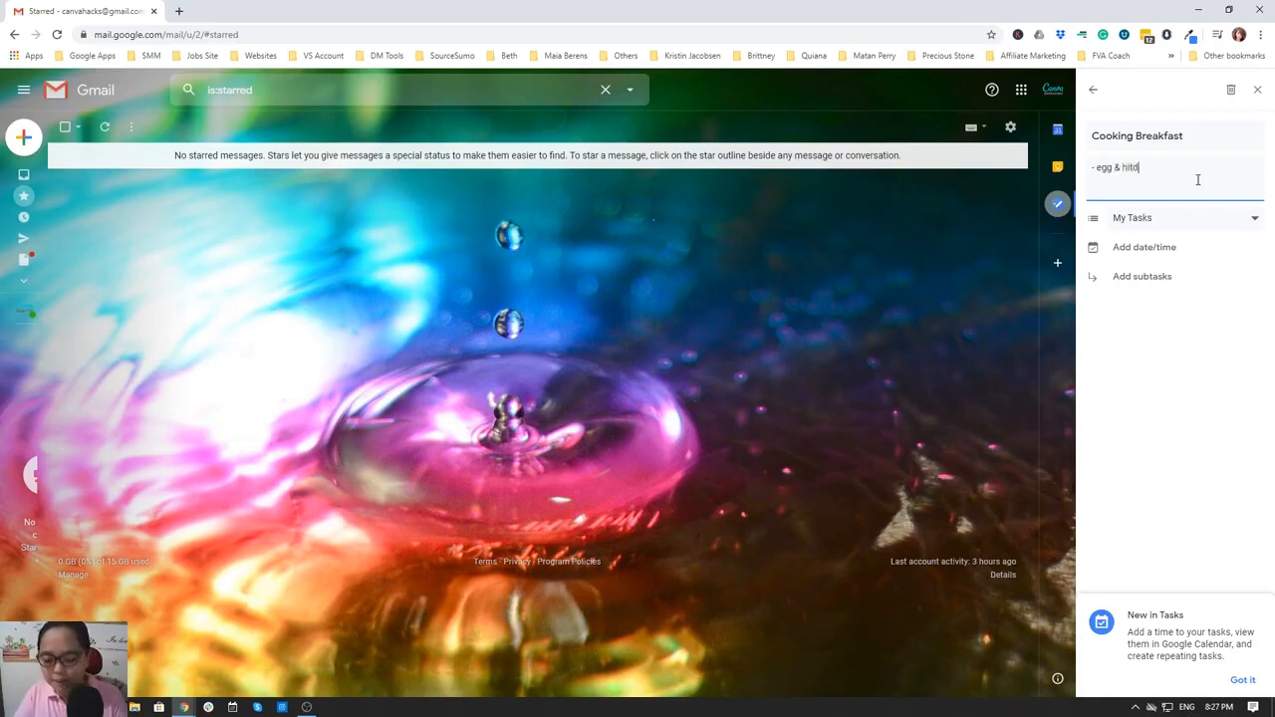
type("og")
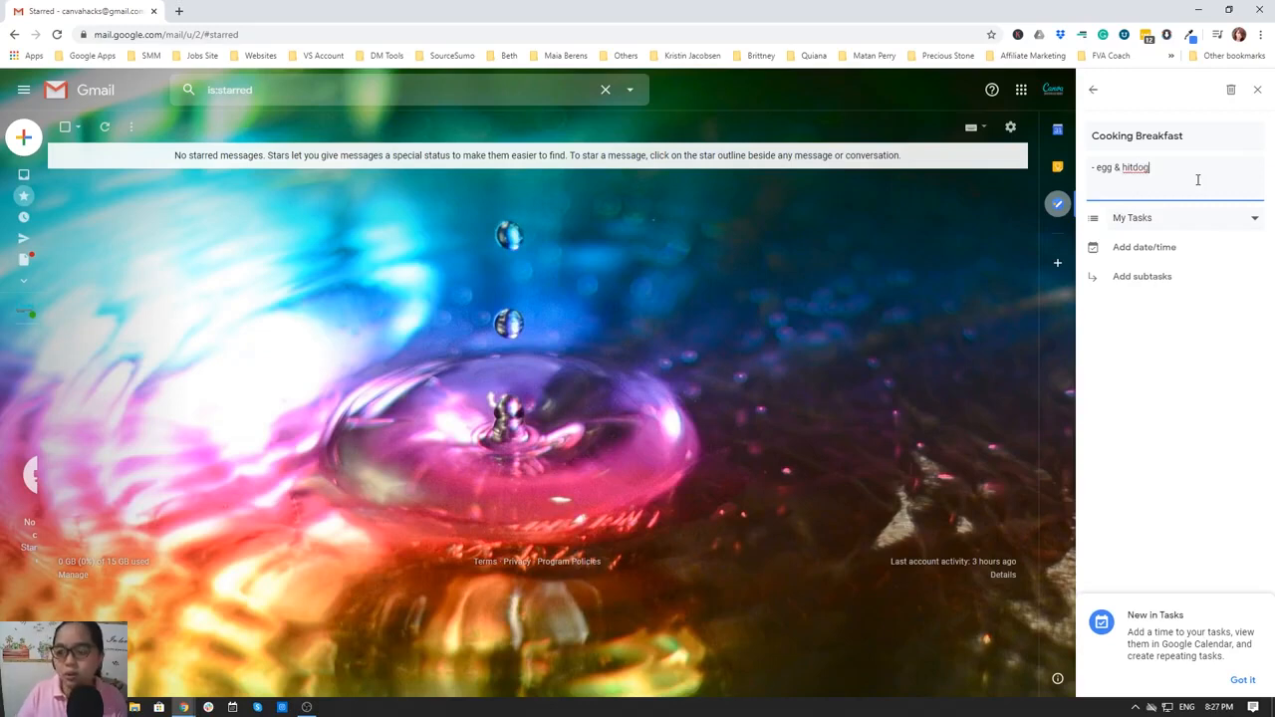
key("BackSpace")
type("o")
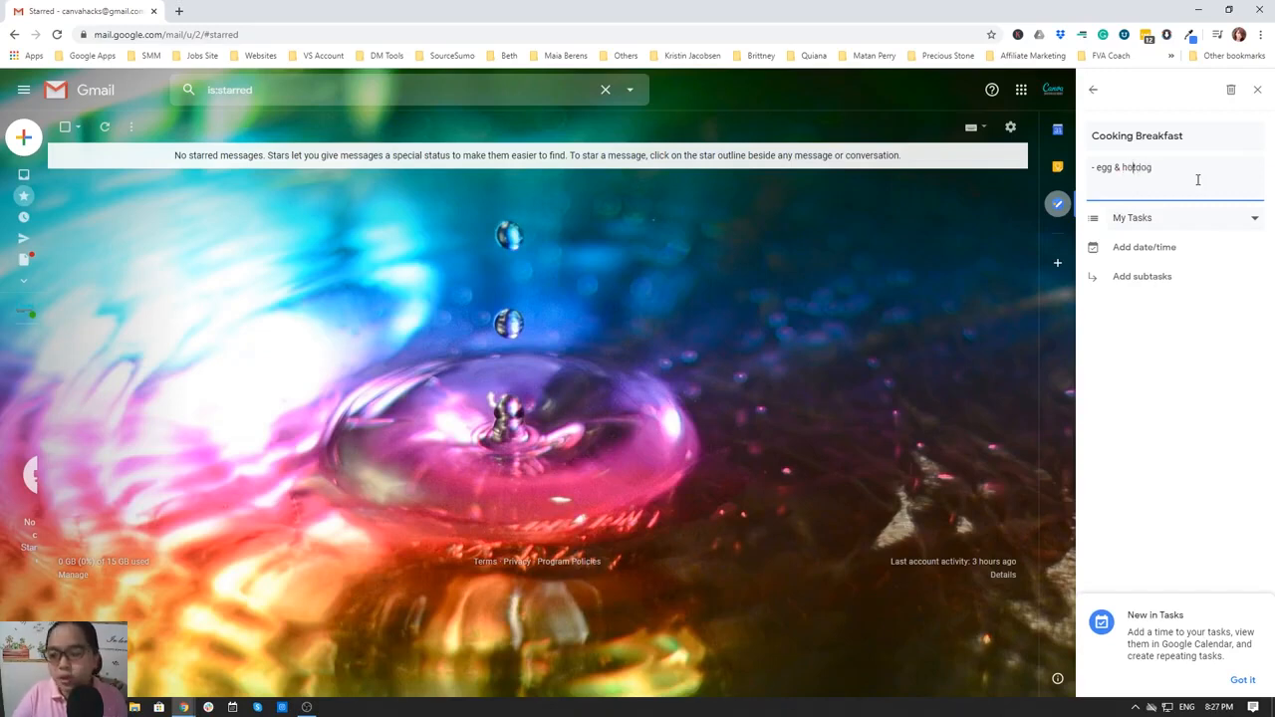
- Schedule the Cooking Breakfast task for February 26, 2020 at 8:00 AM and delete its blank subtask from the list
left_click(1167, 282)
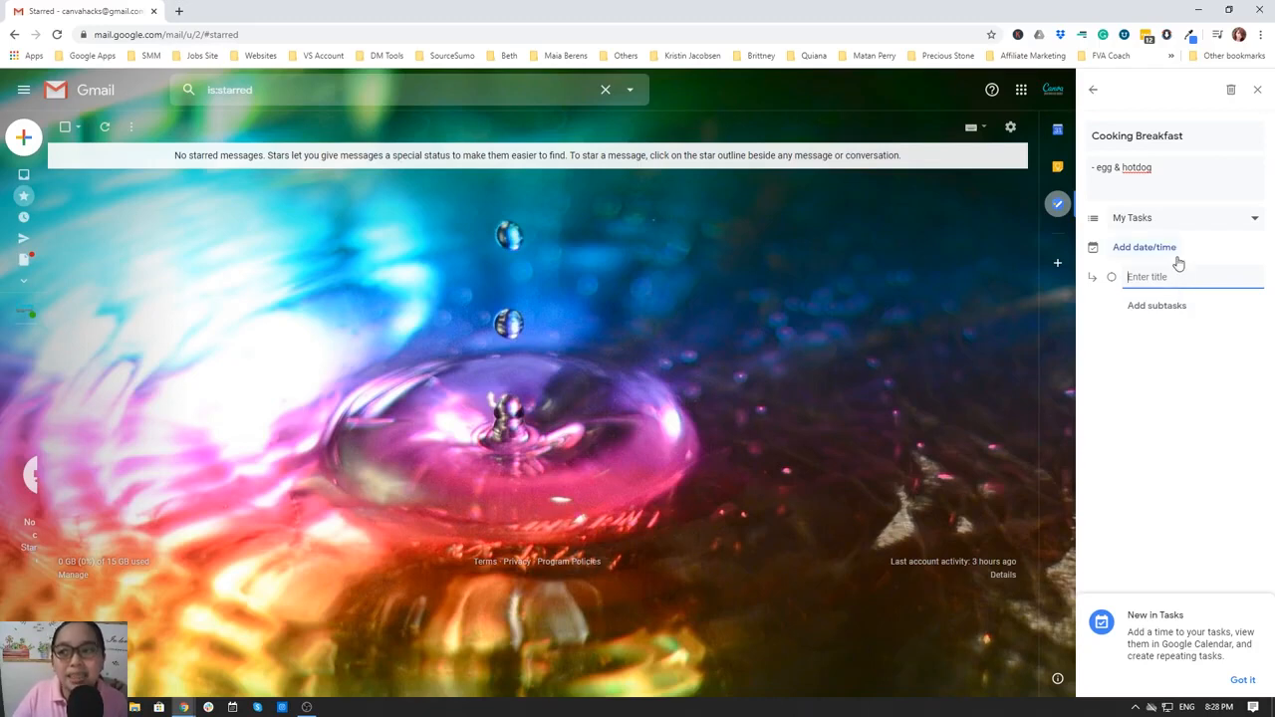
left_click(1146, 247)
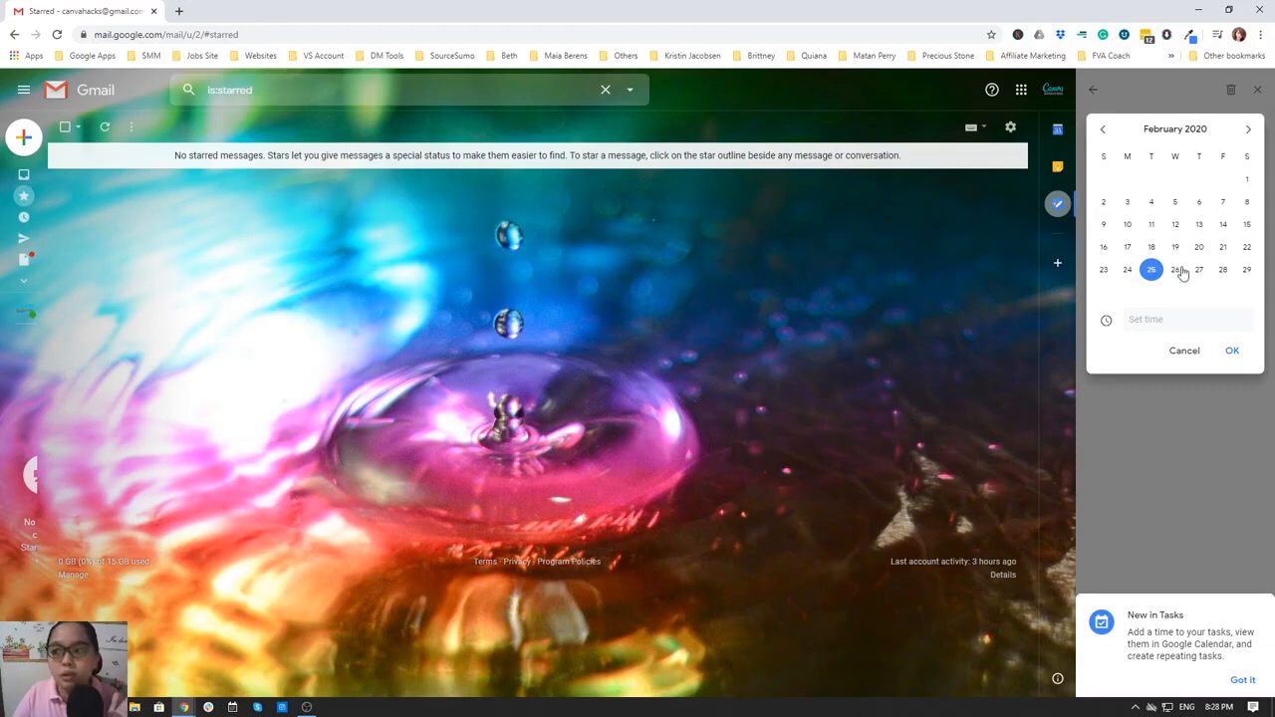
left_click(1176, 270)
left_click(1224, 319)
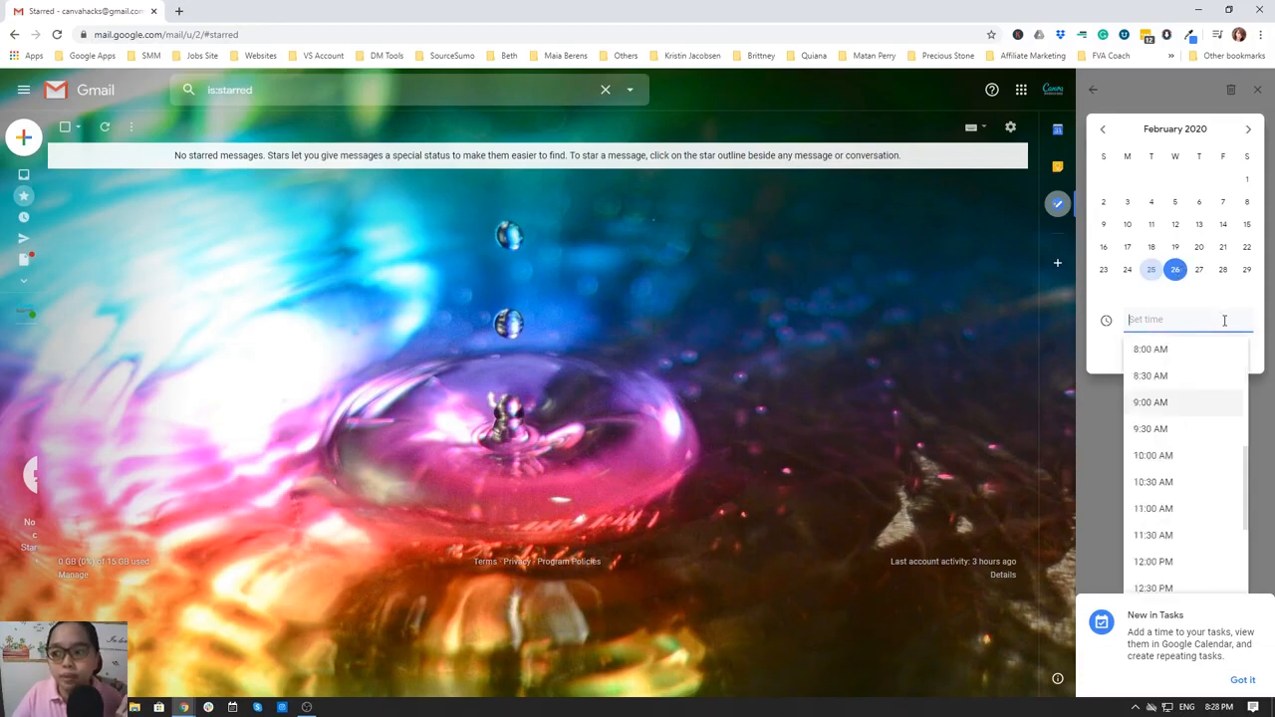
left_click(1217, 356)
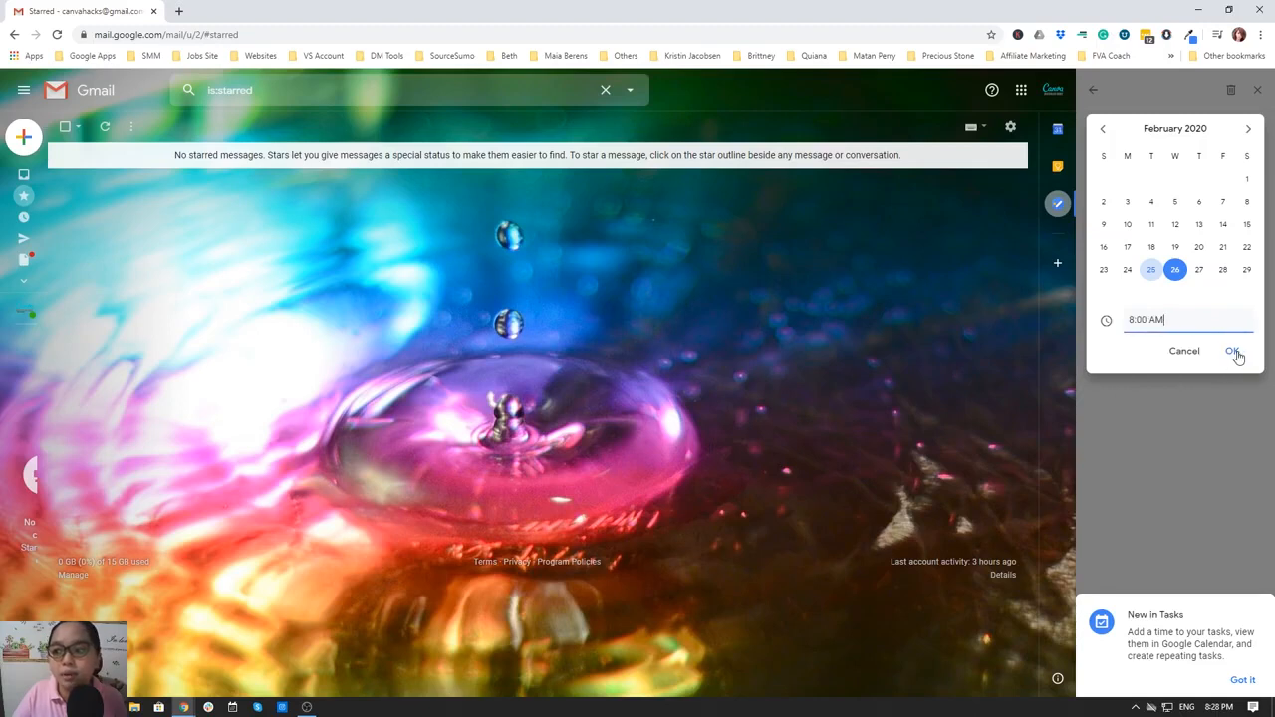
left_click(1234, 353)
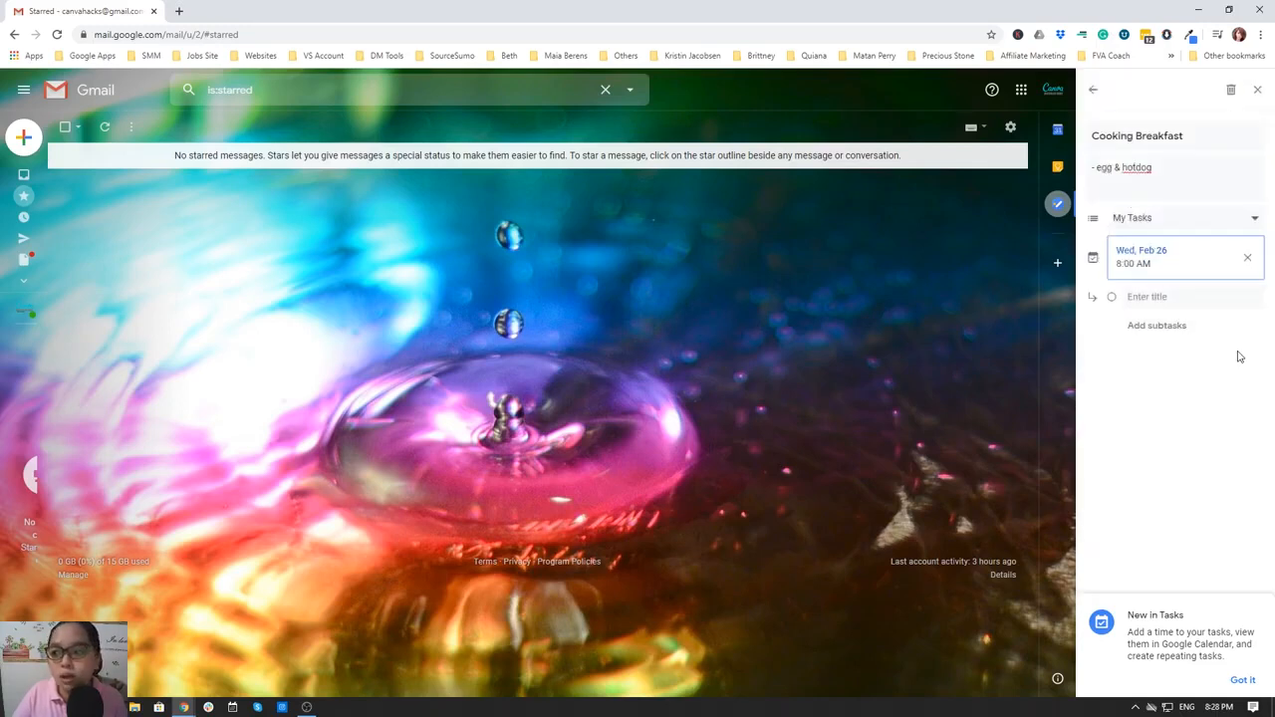
left_click(1095, 89)
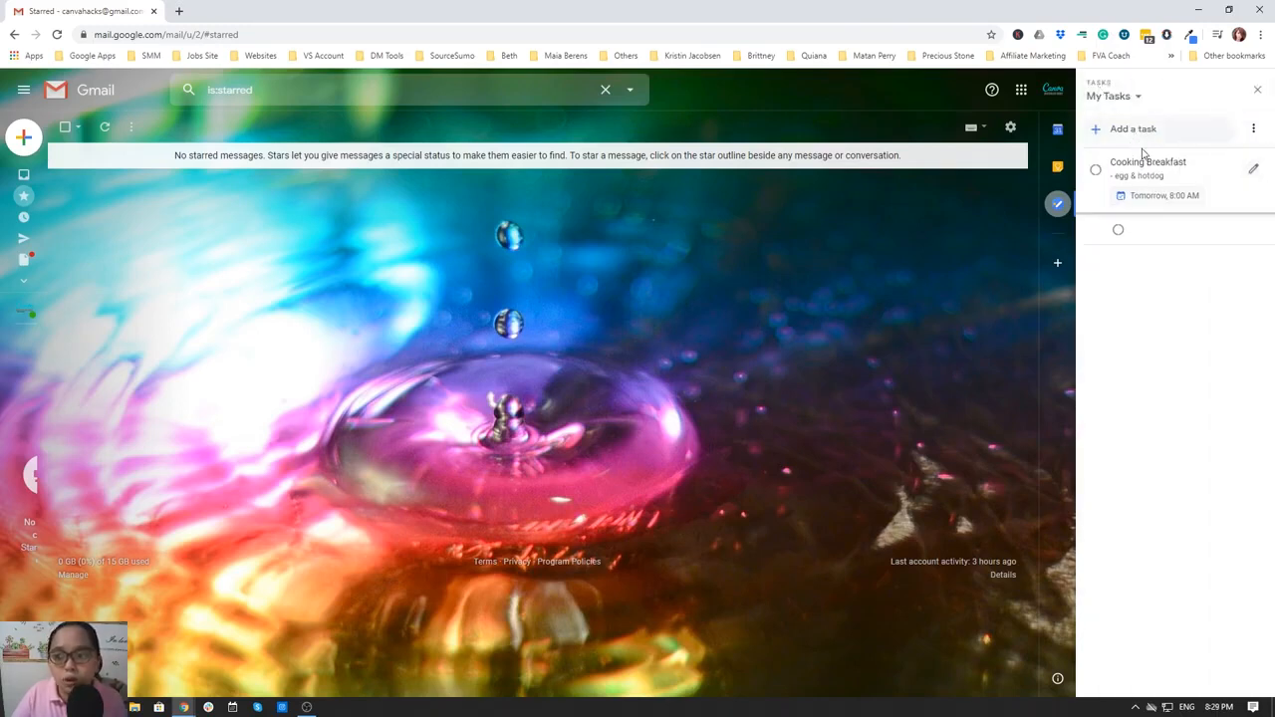
left_click(1258, 233)
left_click(1238, 95)
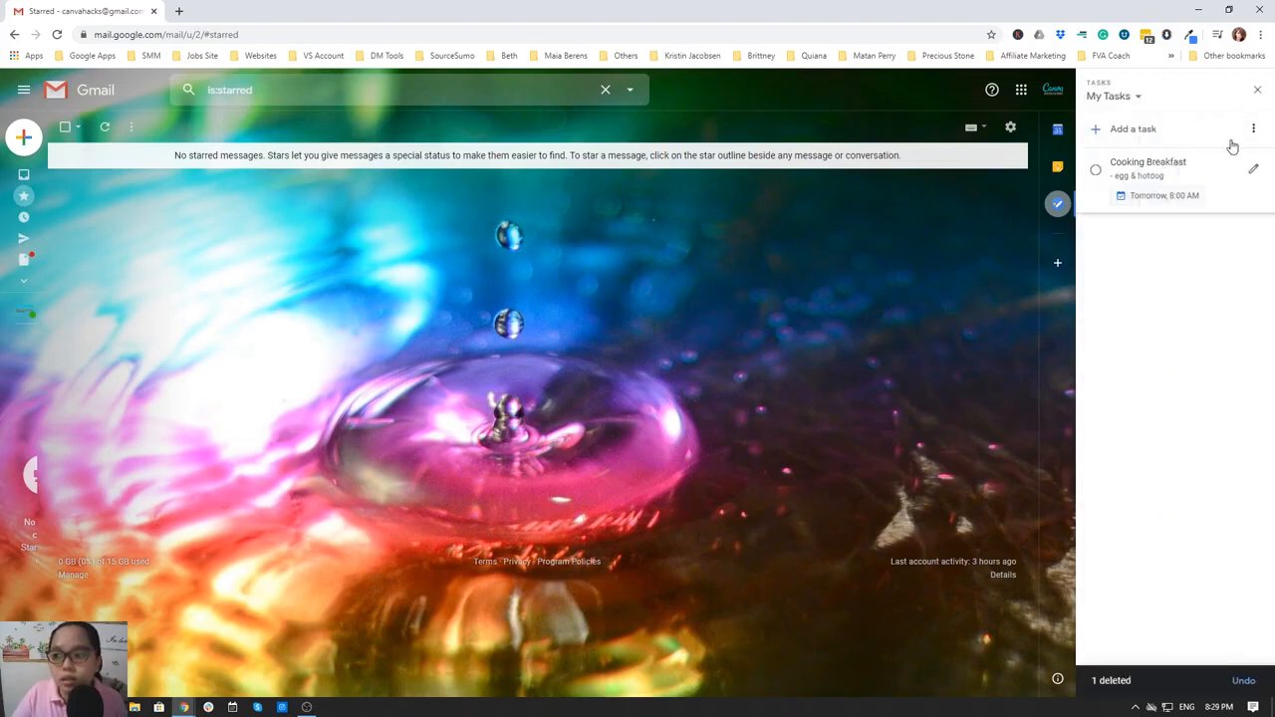
- Add a new task titled "Client A" to My Tasks and open its details for editing
left_click(1131, 129)
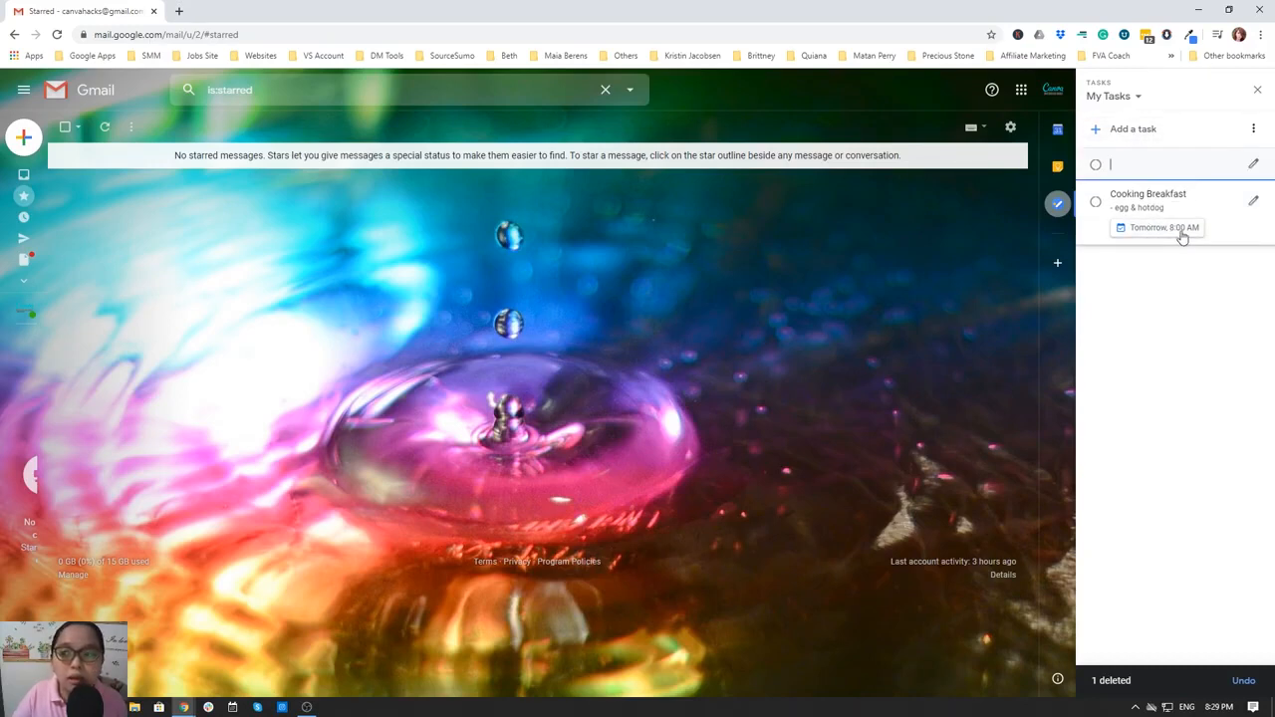
type("Client")
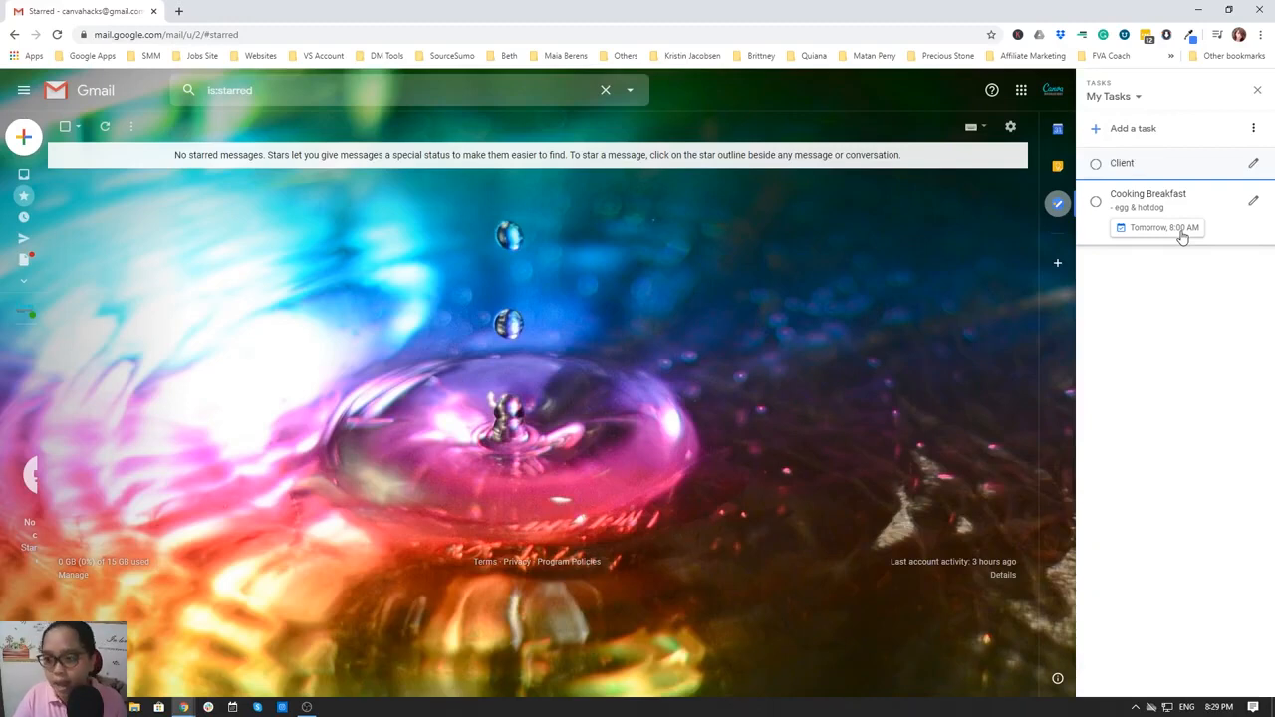
left_click(1126, 173)
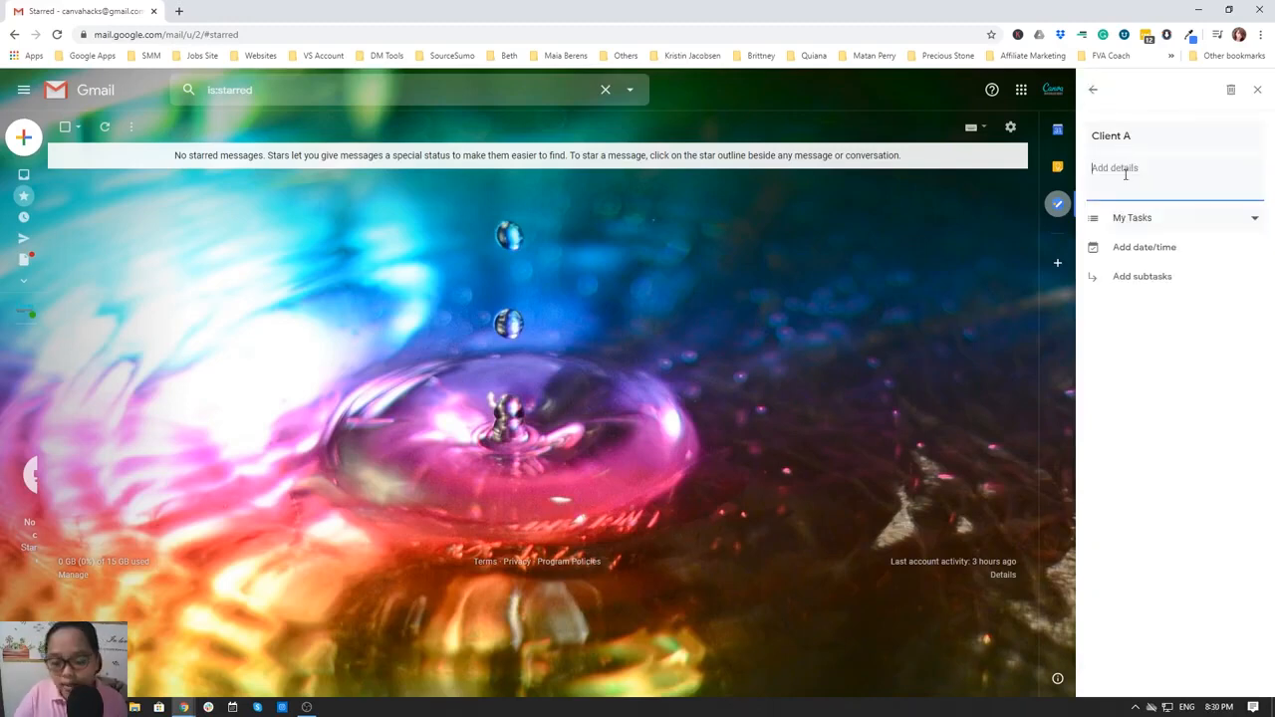
type("-")
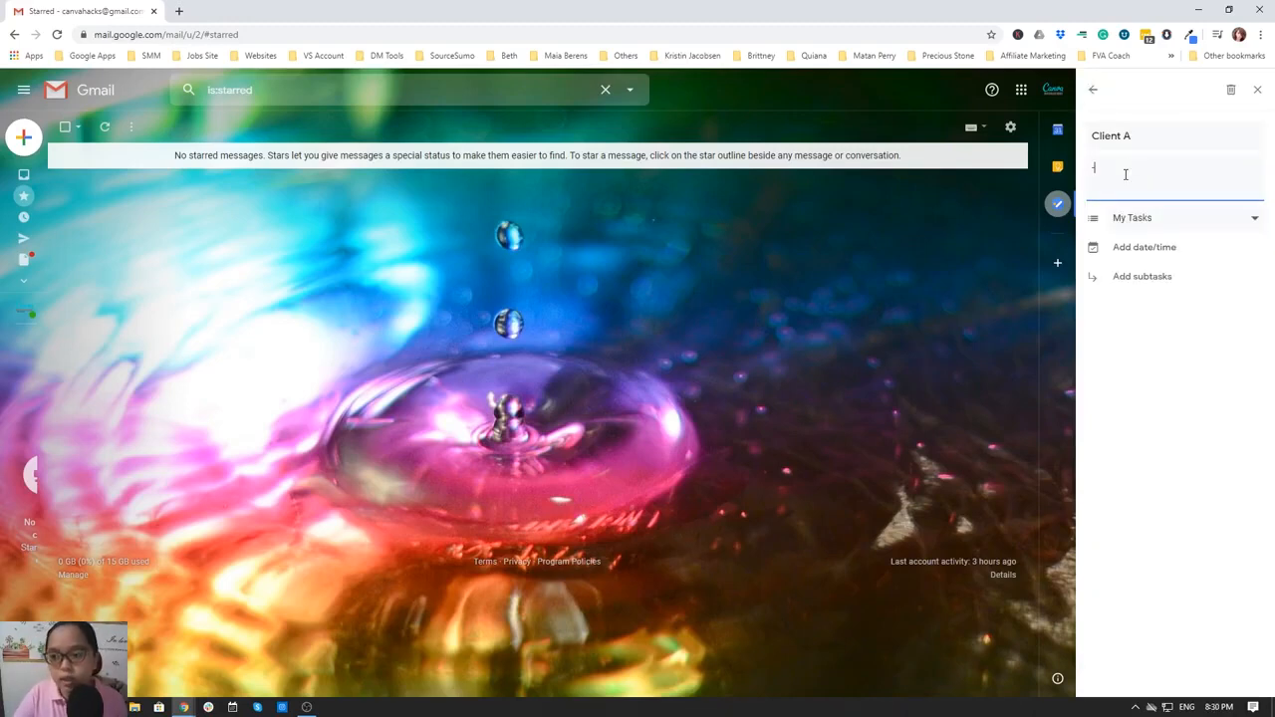
type(" CALE")
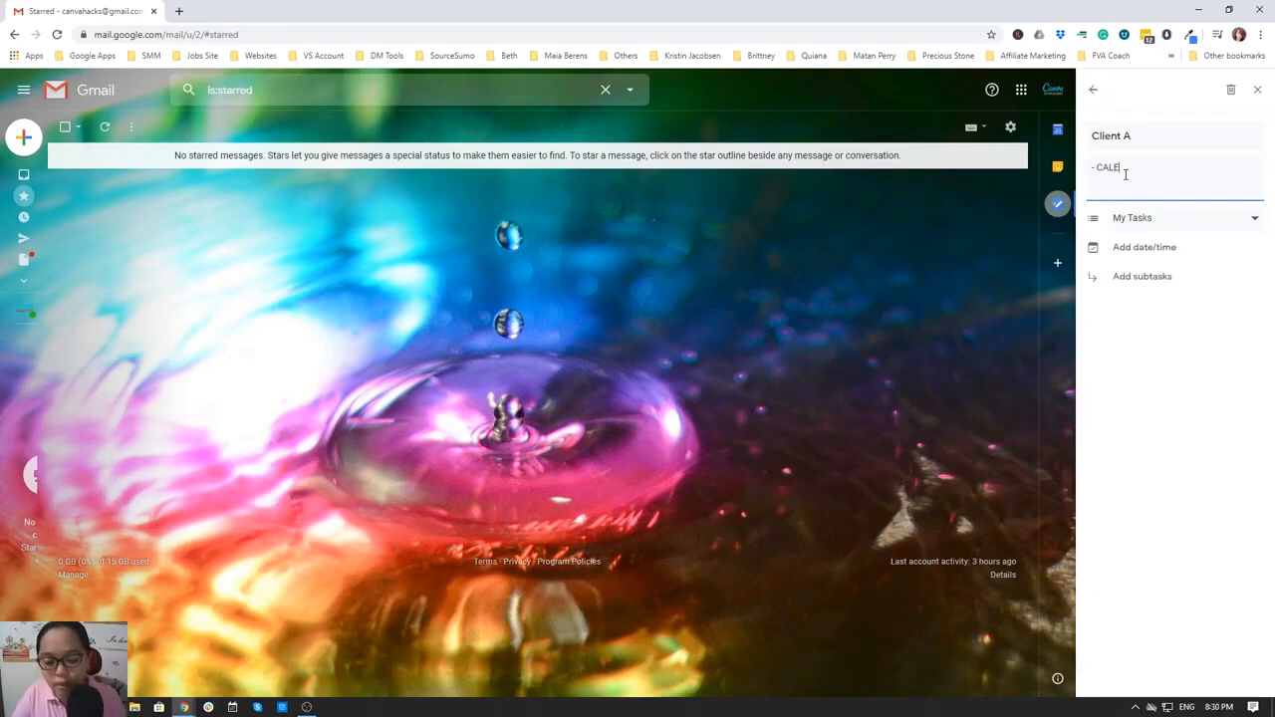
type("NDAR MANA")
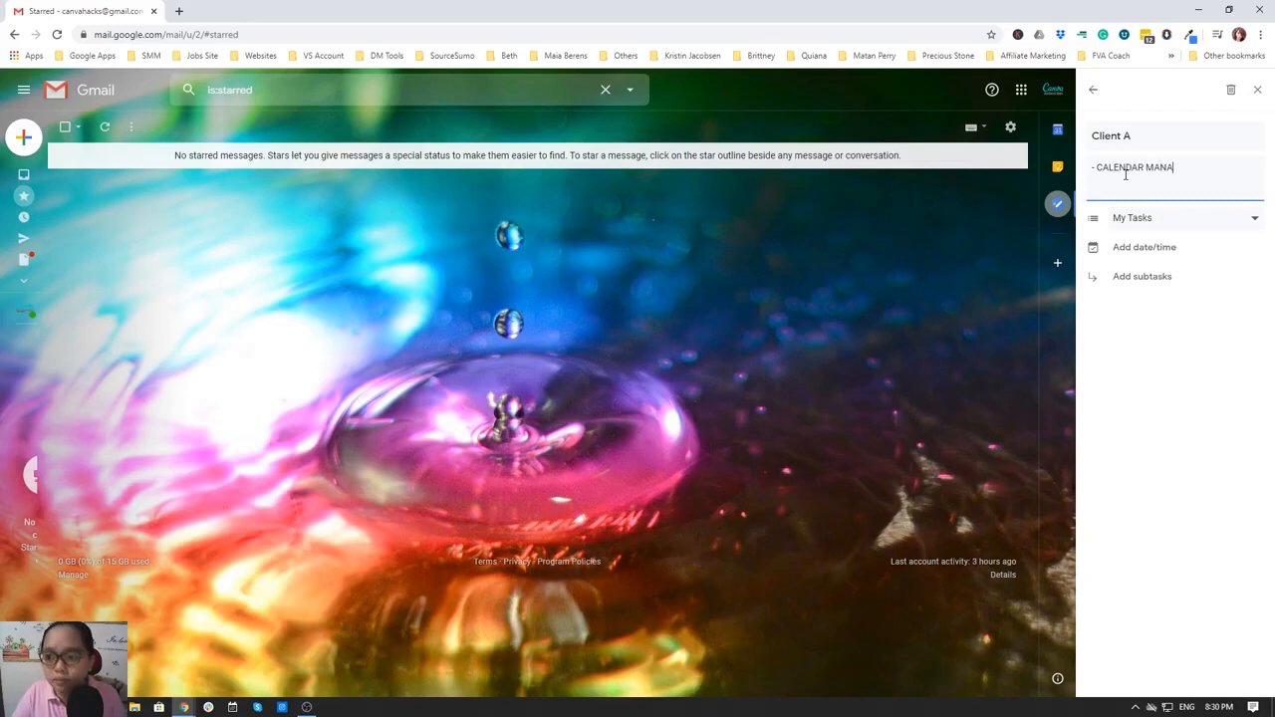
type("GENETN")
key("BackSpace")
key("BackSpace")
type("NT")
key("Return")
type("- EMAIL")
key("BackSpace")
key("BackSpace")
key("BackSpace")
key("BackSpace")
key("BackSpace")
key("BackSpace")
key("BackSpace")
key("BackSpace")
key("BackSpace")
key("BackSpace")
key("BackSpace")
key("BackSpace")
key("BackSpace")
key("BackSpace")
key("BackSpace")
key("BackSpace")
key("BackSpace")
key("BackSpace")
key("BackSpace")
key("BackSpace")
- Add a subtask named "calendar management" to the Client A task
left_click(1143, 278)
type("CA")
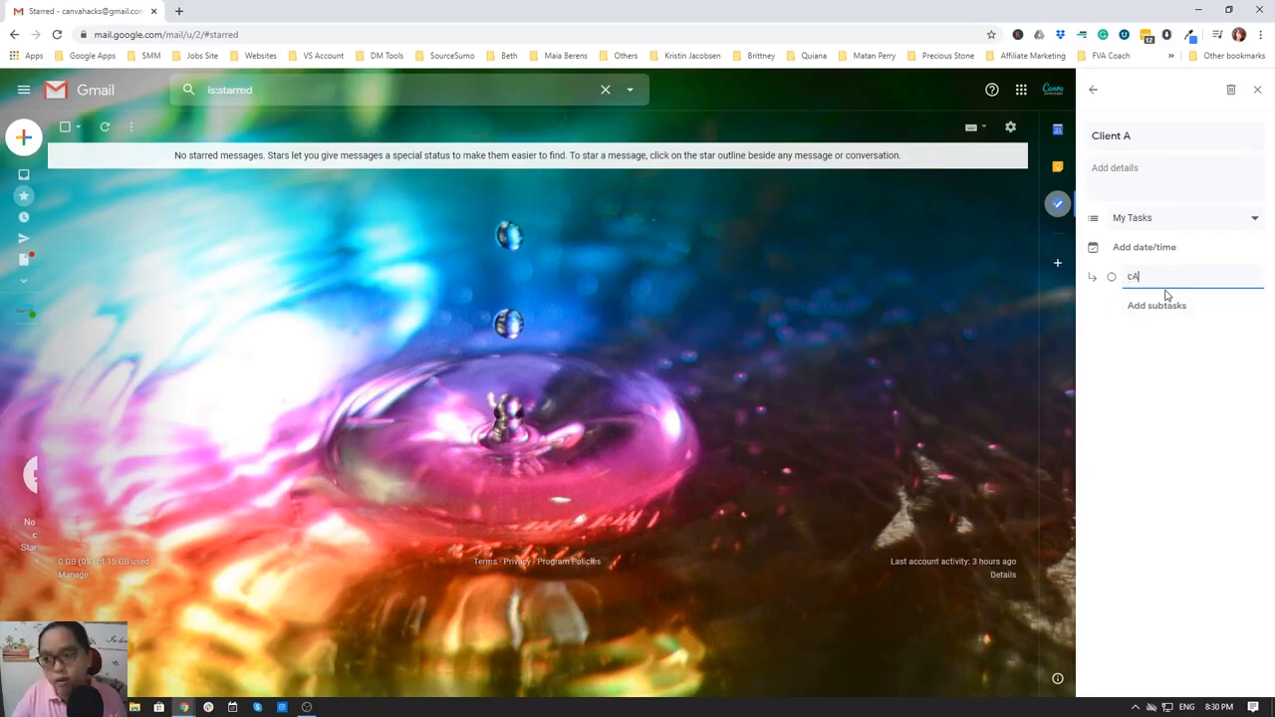
key("BackSpace")
type("cake")
key("BackSpace")
key("BackSpace")
type("lendar")
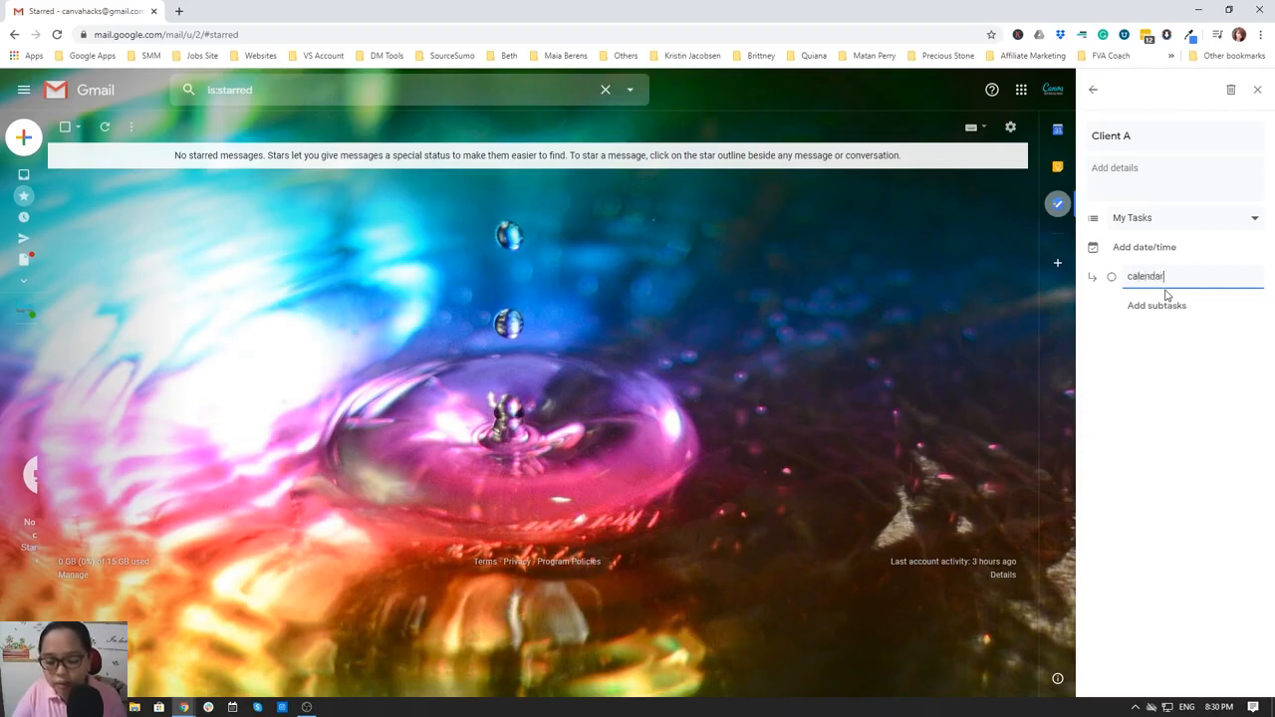
type(" management")
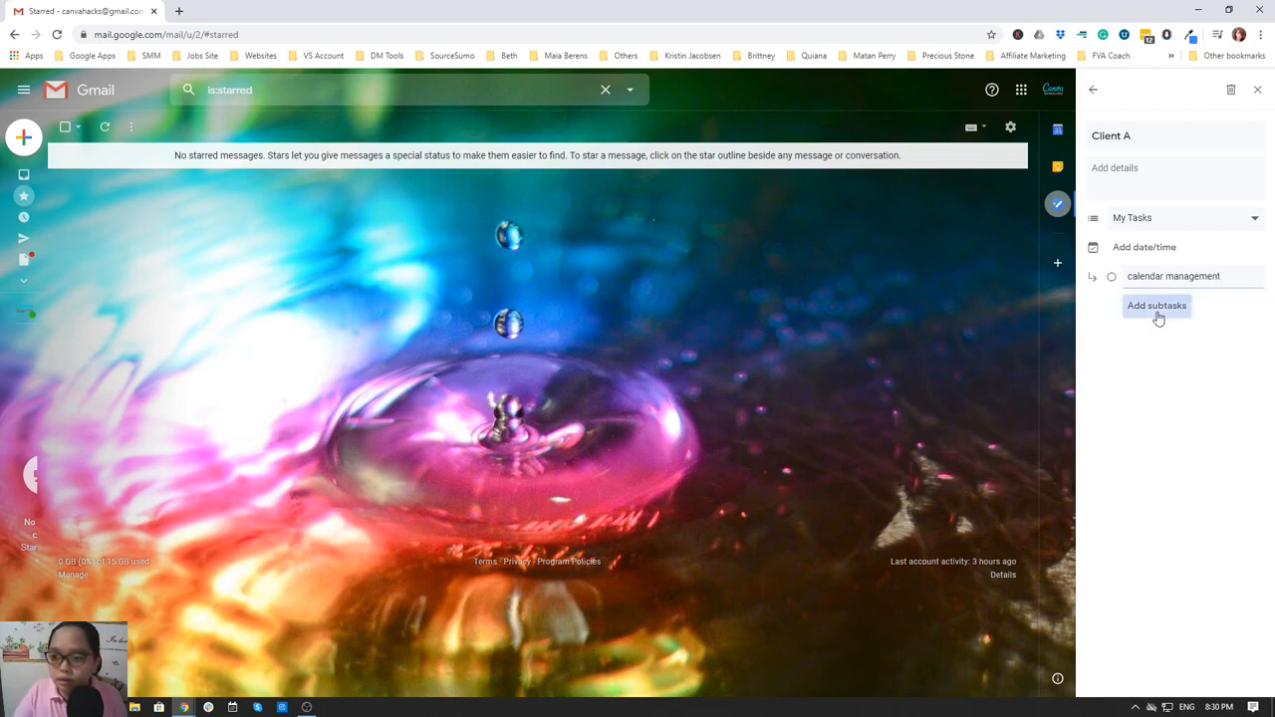
- Add a second subtask named "email management" to the Client A task
left_click(1158, 307)
type("email")
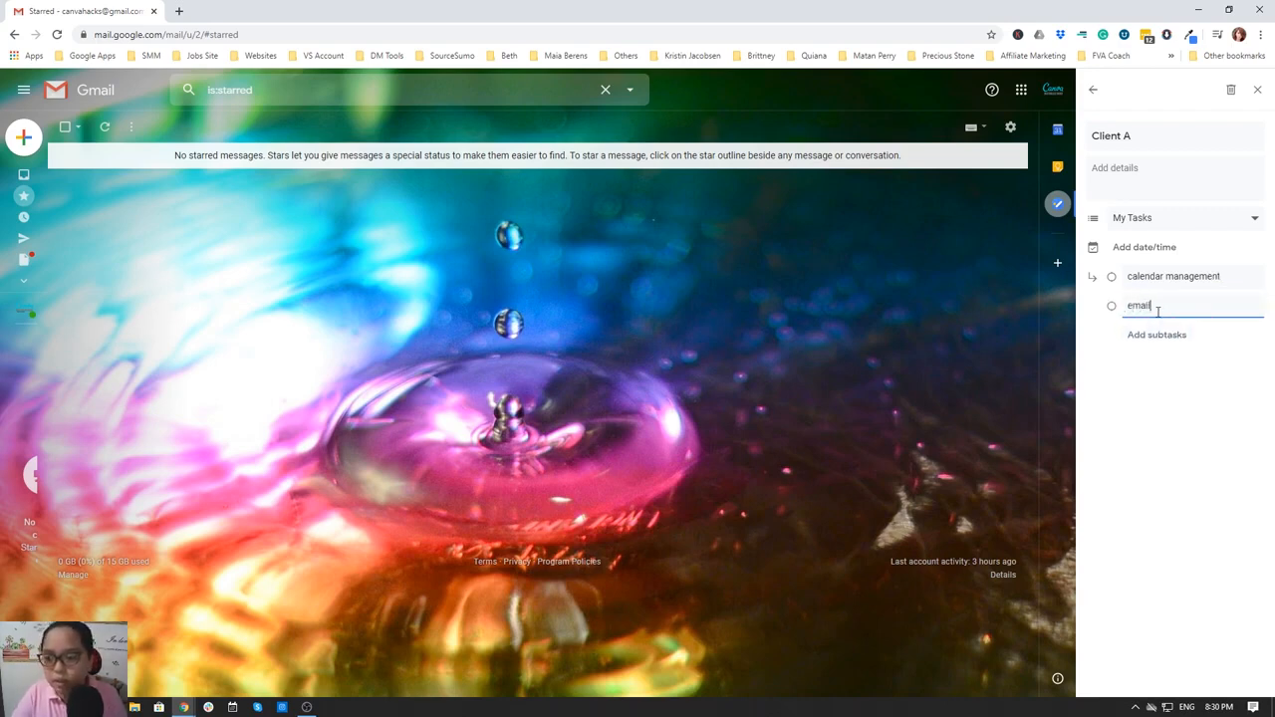
type(" managem")
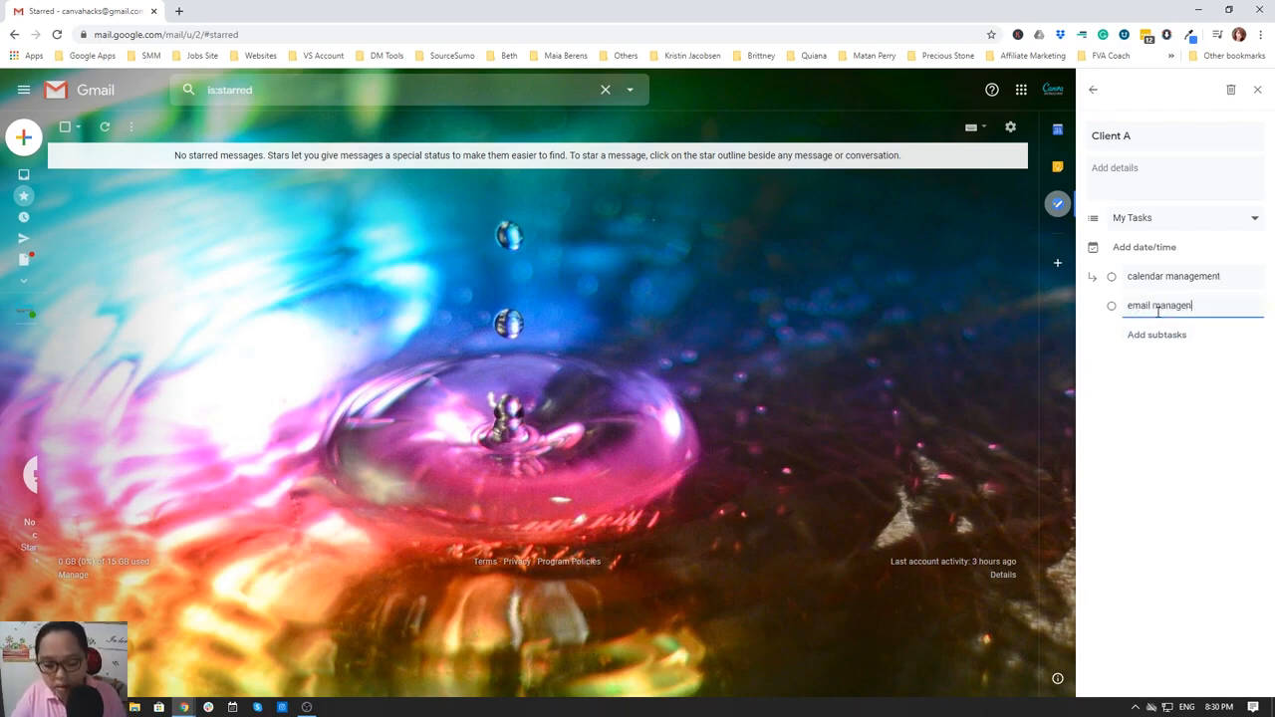
type("en")
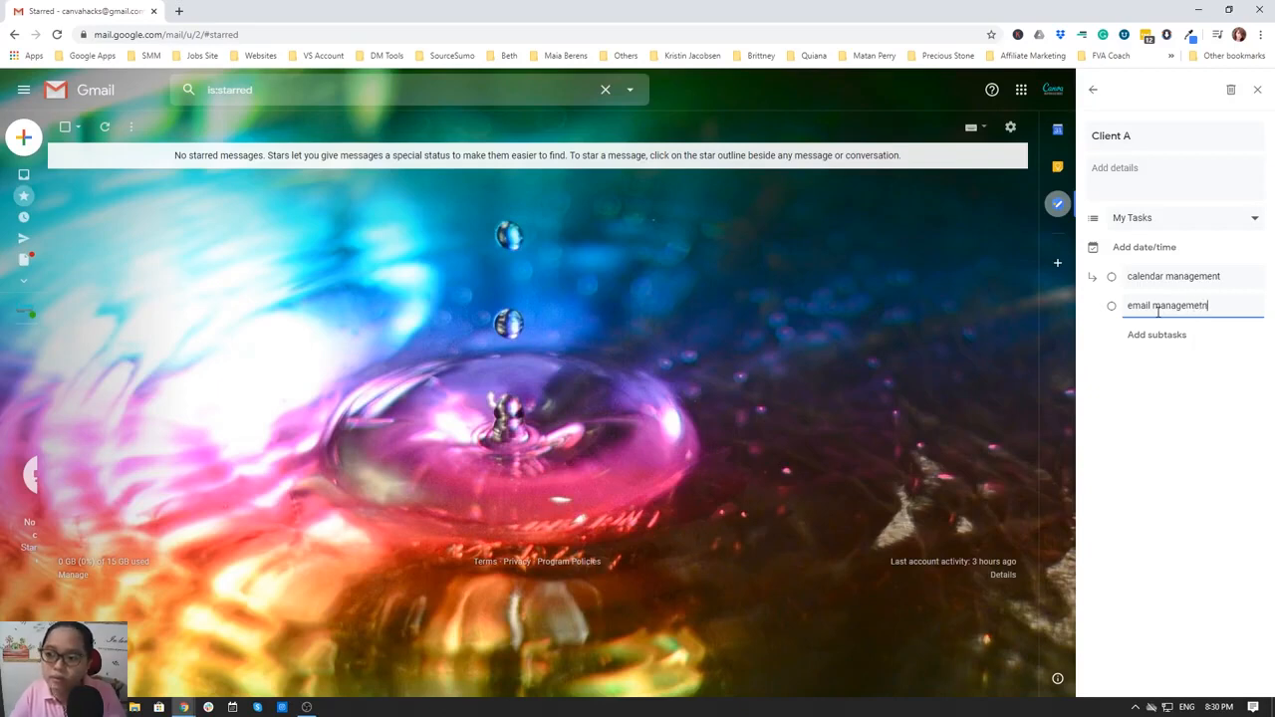
type("t")
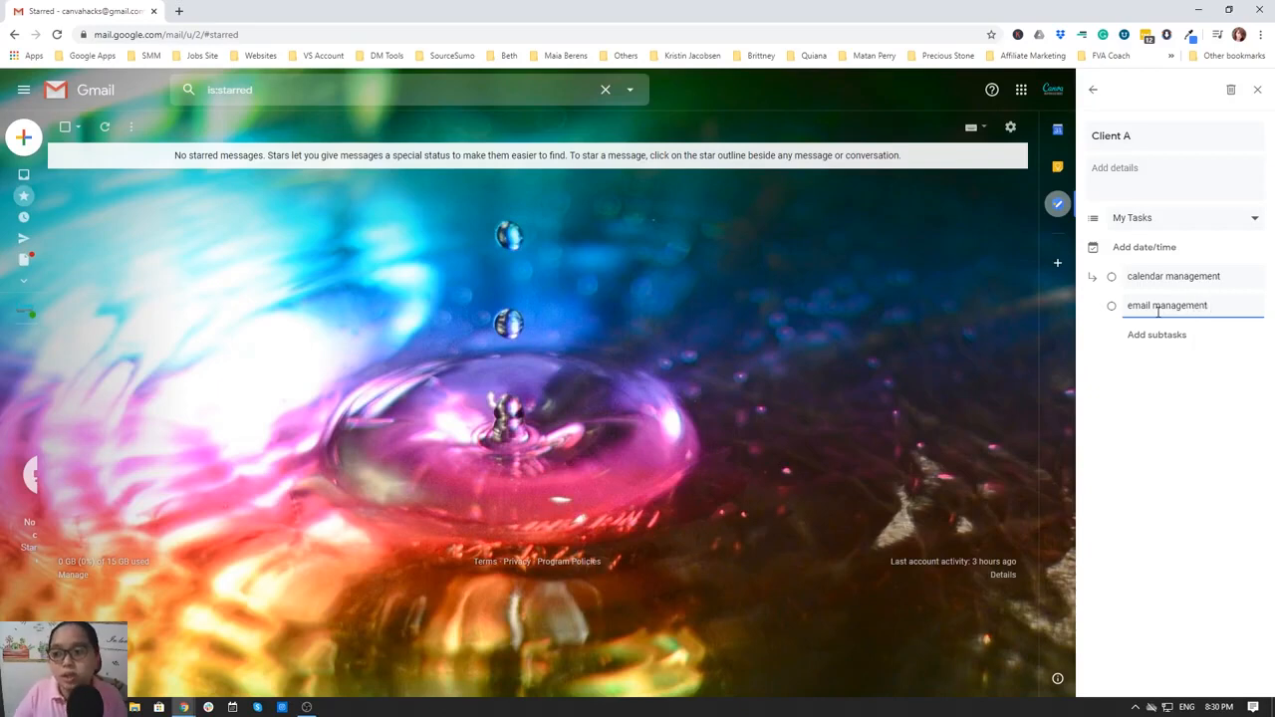
- Schedule the Client A task for February 26, 2020 at 9:30 AM and return to the task list
left_click(1196, 248)
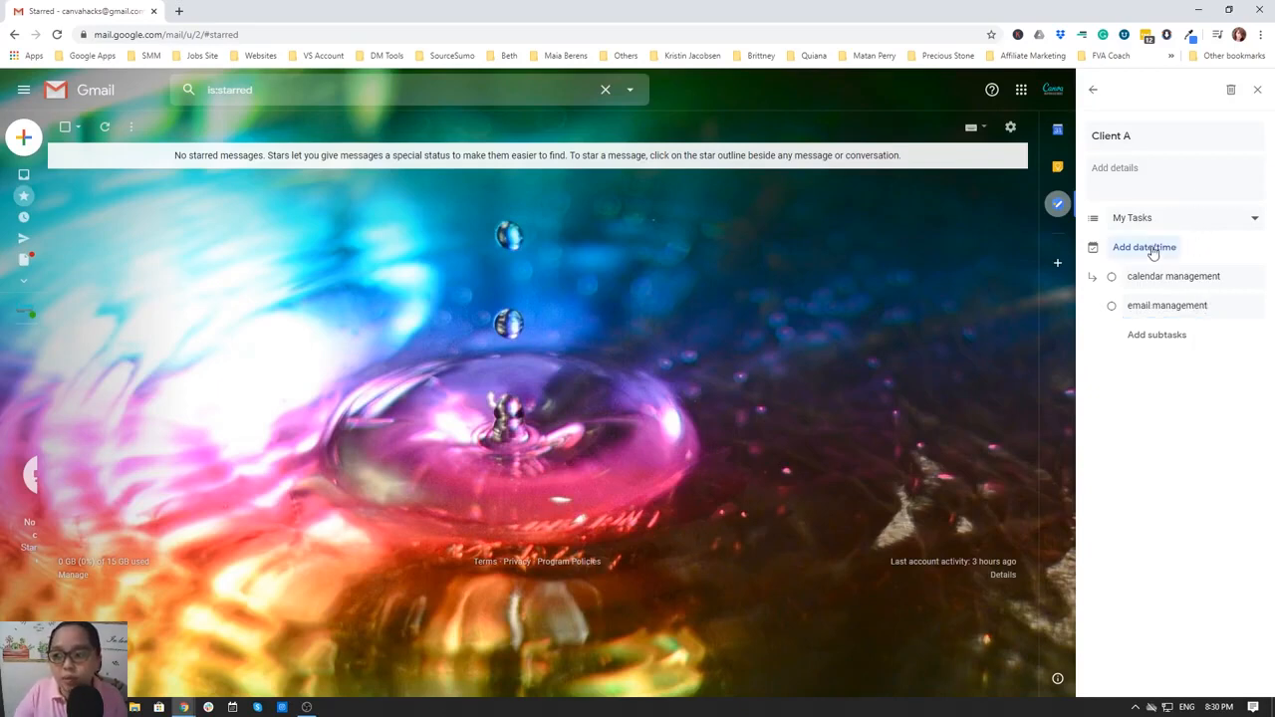
left_click(1152, 249)
left_click(1175, 269)
left_click(1177, 318)
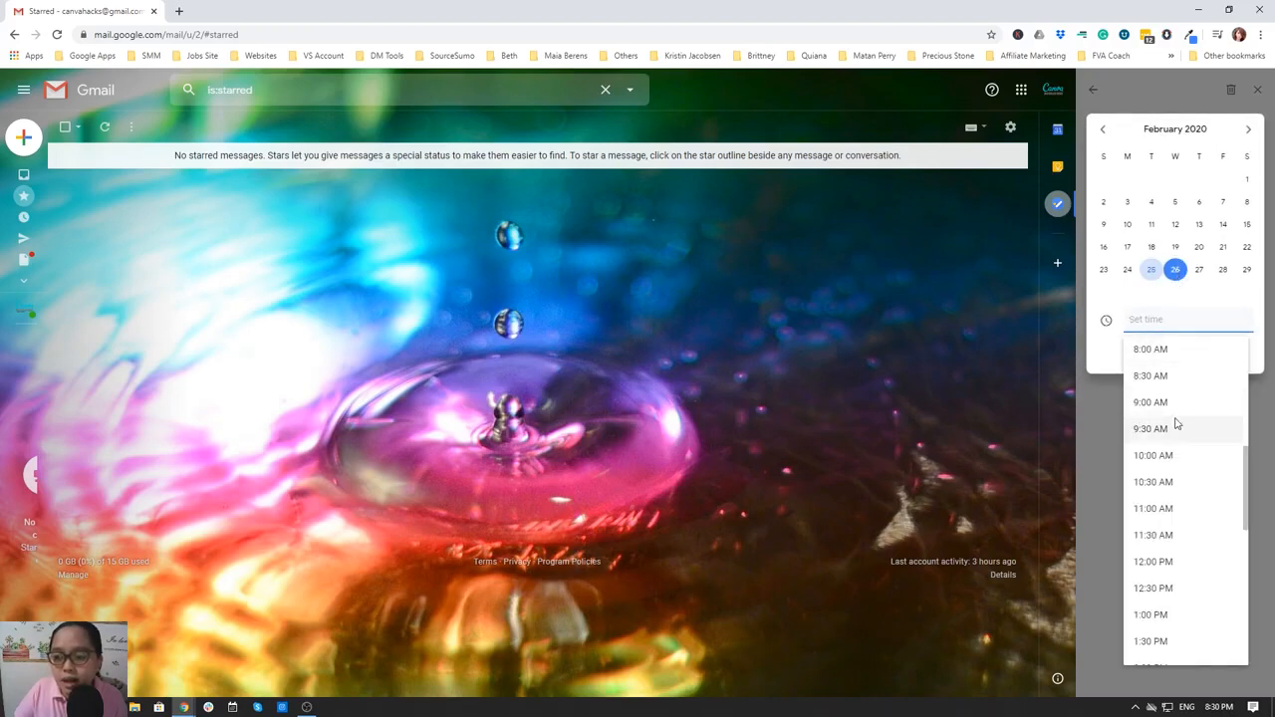
left_click(1176, 426)
left_click(1232, 350)
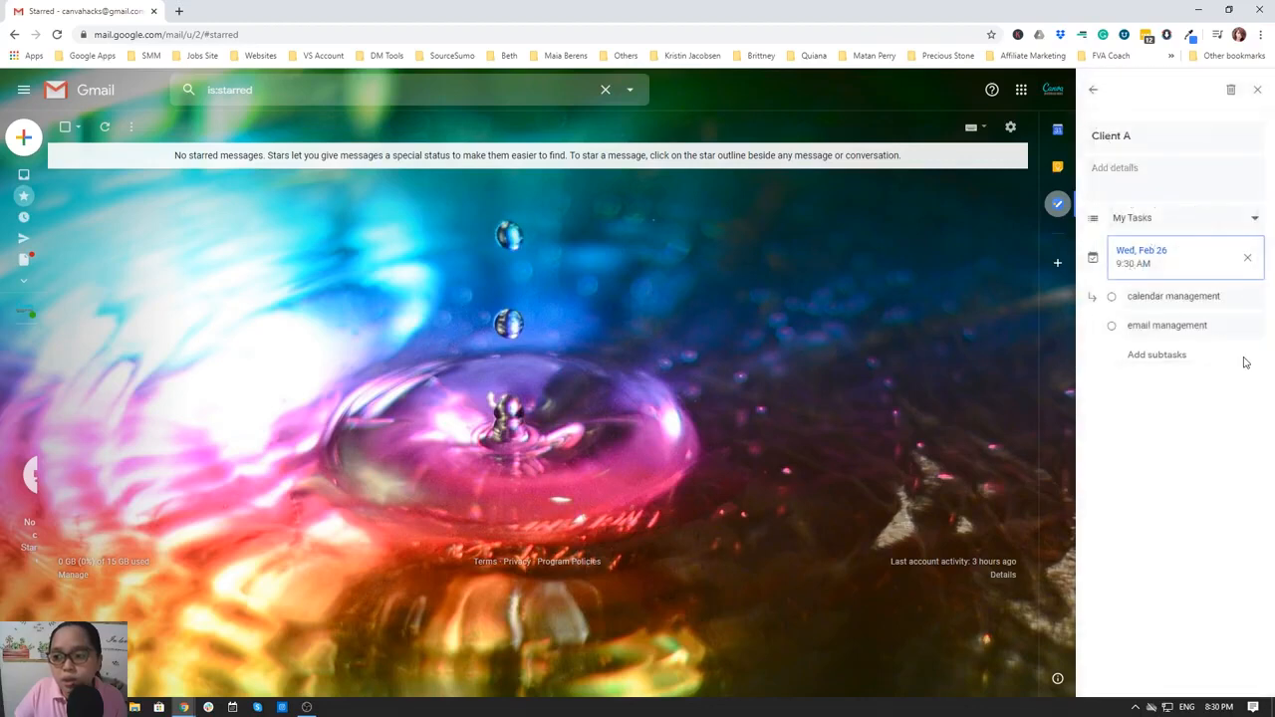
left_click(1092, 90)
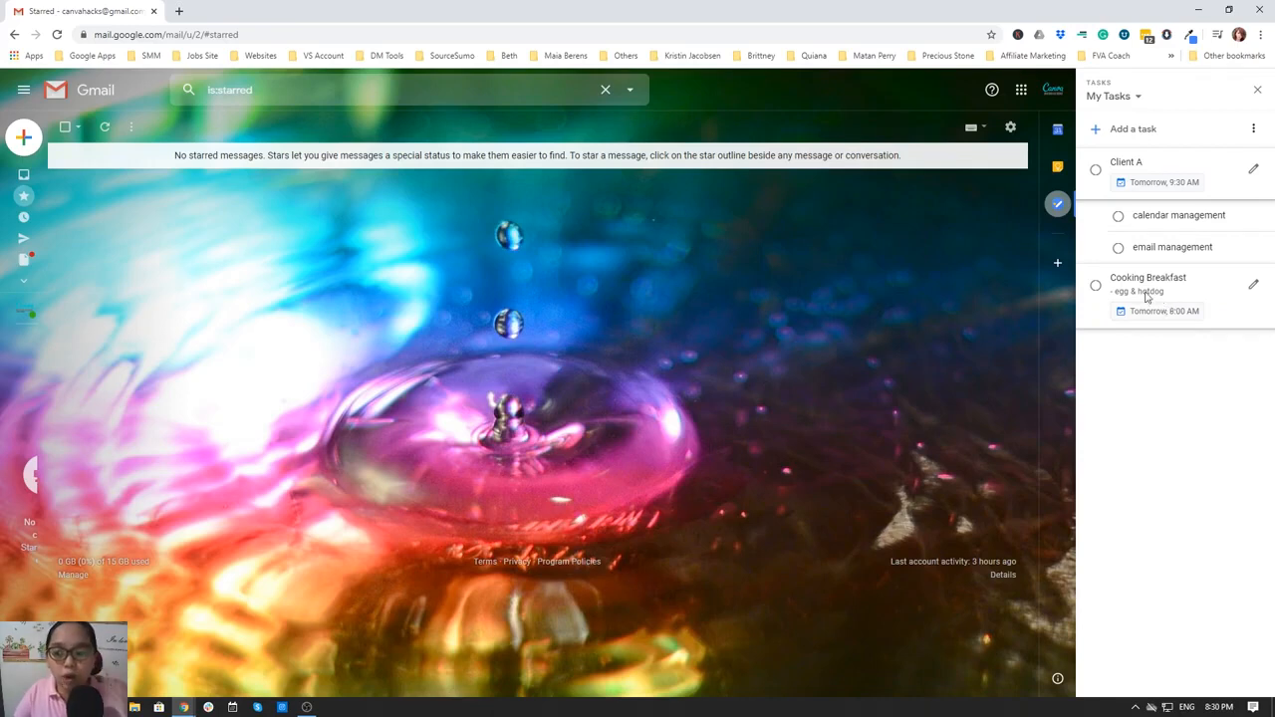
- Mark the Cooking Breakfast task and the email management subtask as completed
left_click(1095, 286)
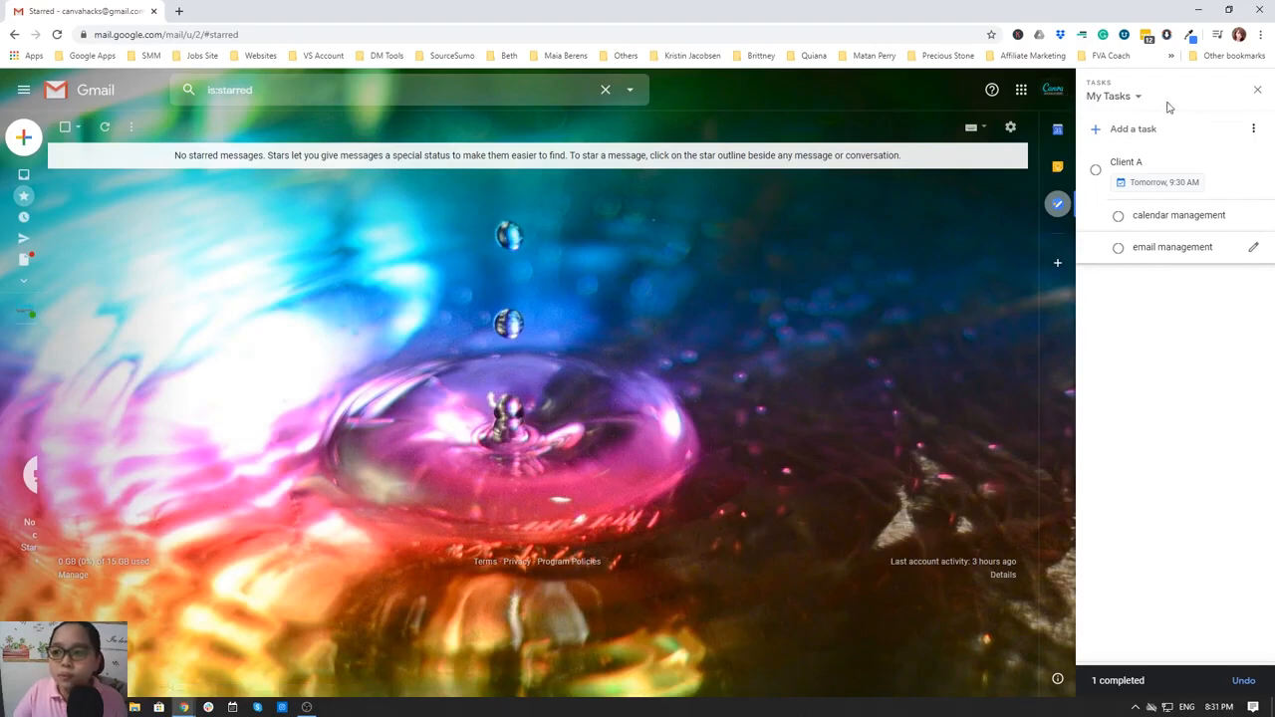
left_click(1118, 249)
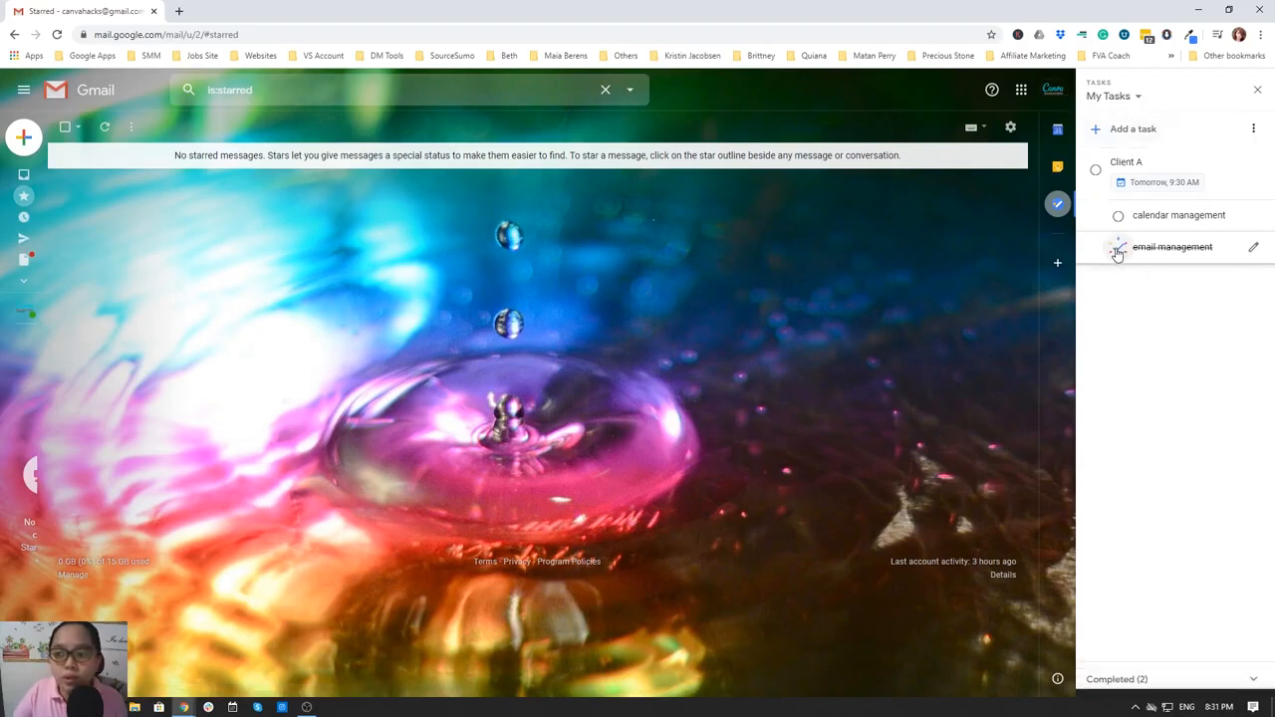
- Open Gmail's built-in Calendar, dismiss its welcome message and launch the full Google Calendar from it
left_click(1057, 129)
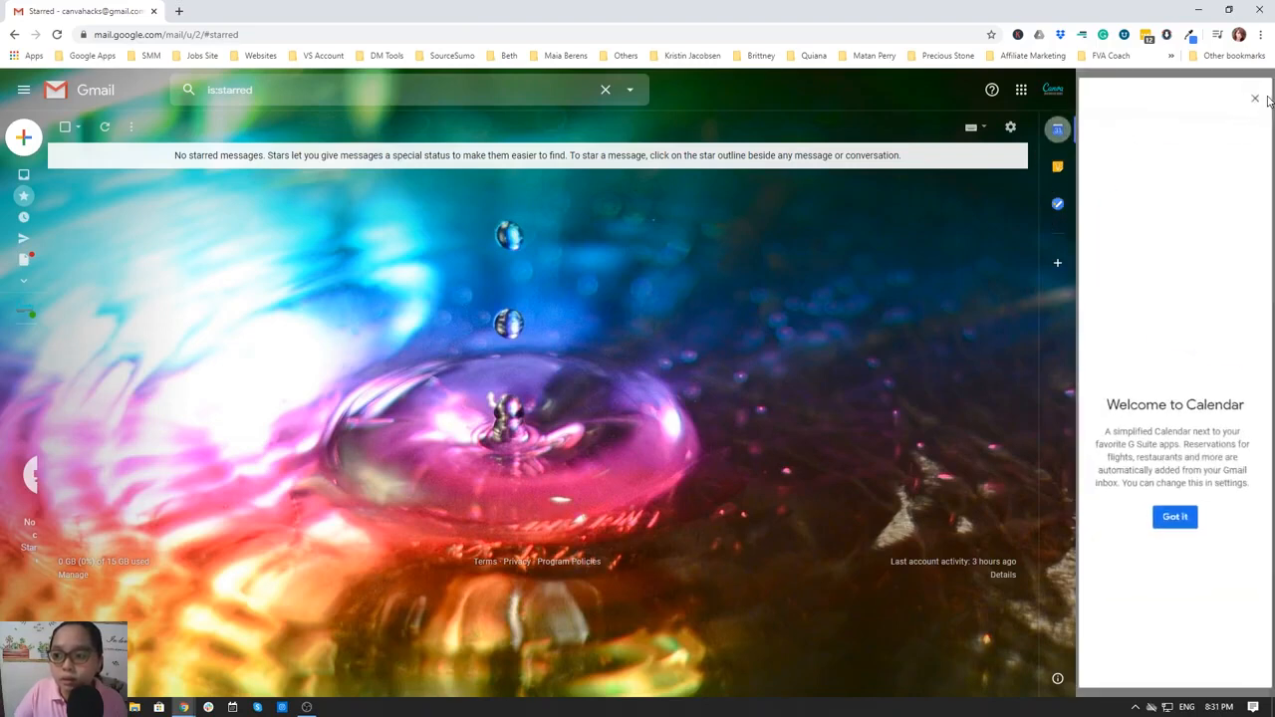
left_click(1253, 104)
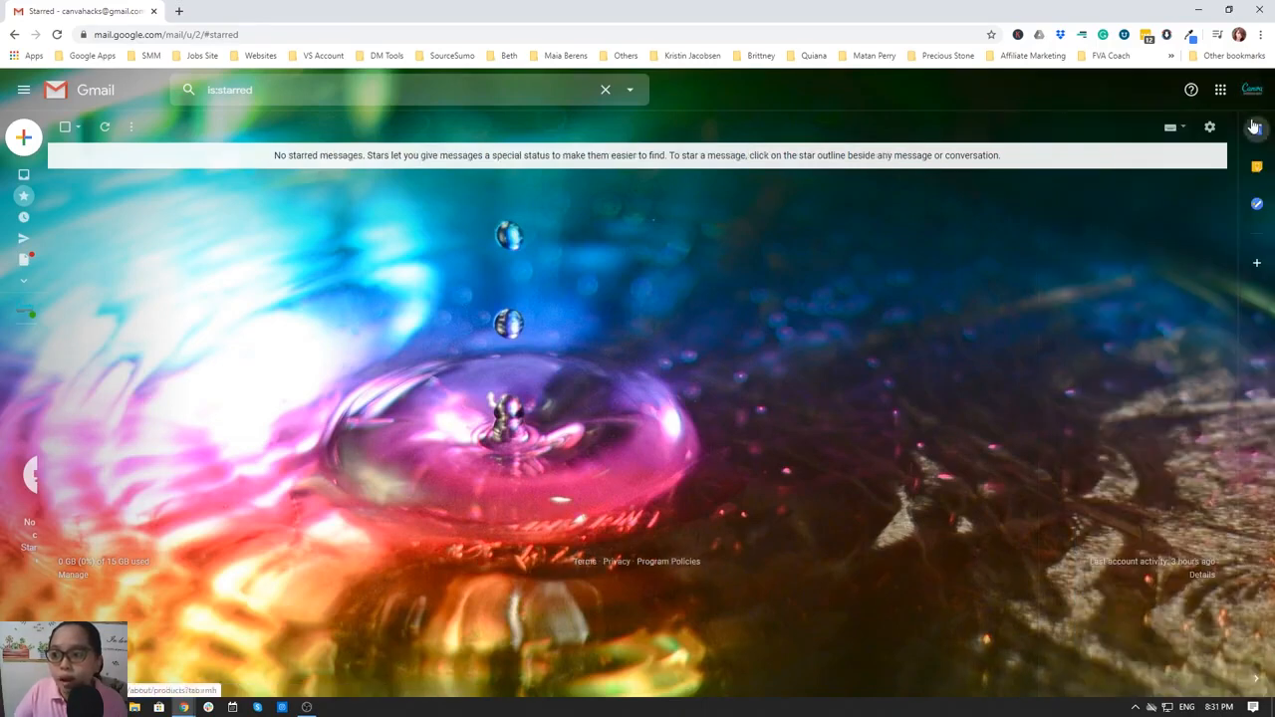
left_click(1254, 126)
left_click(1175, 521)
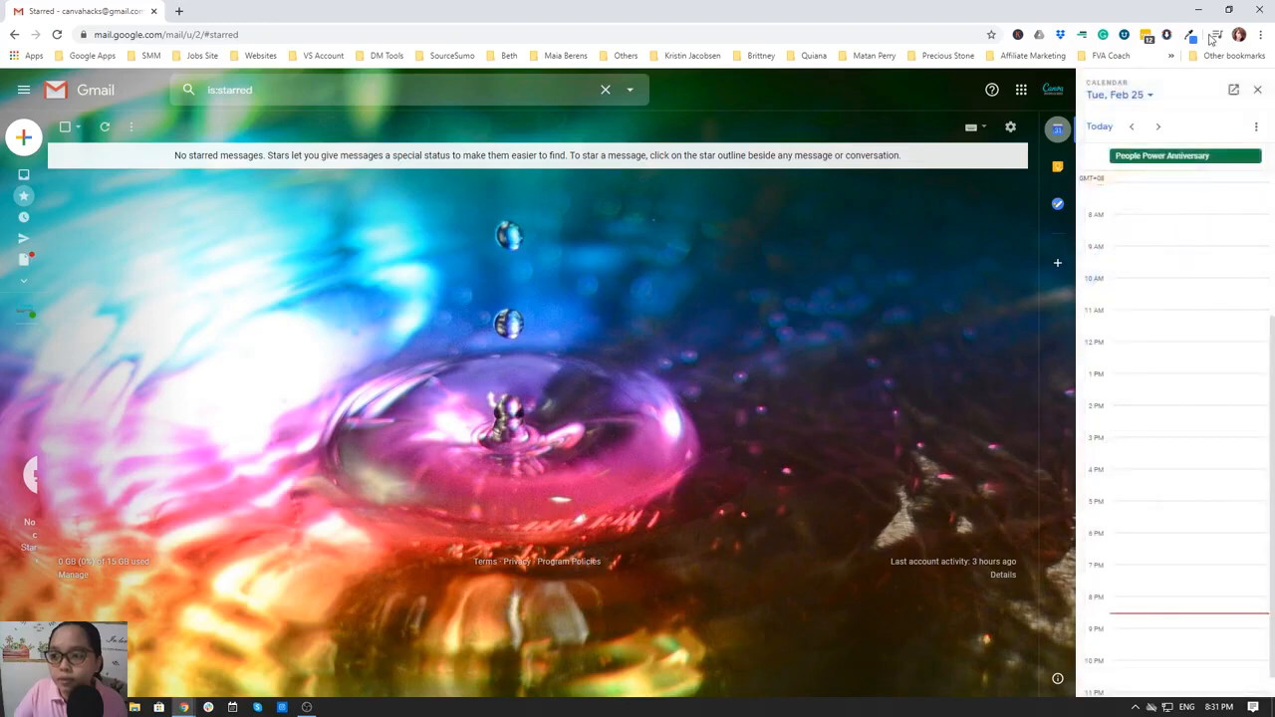
left_click(1233, 89)
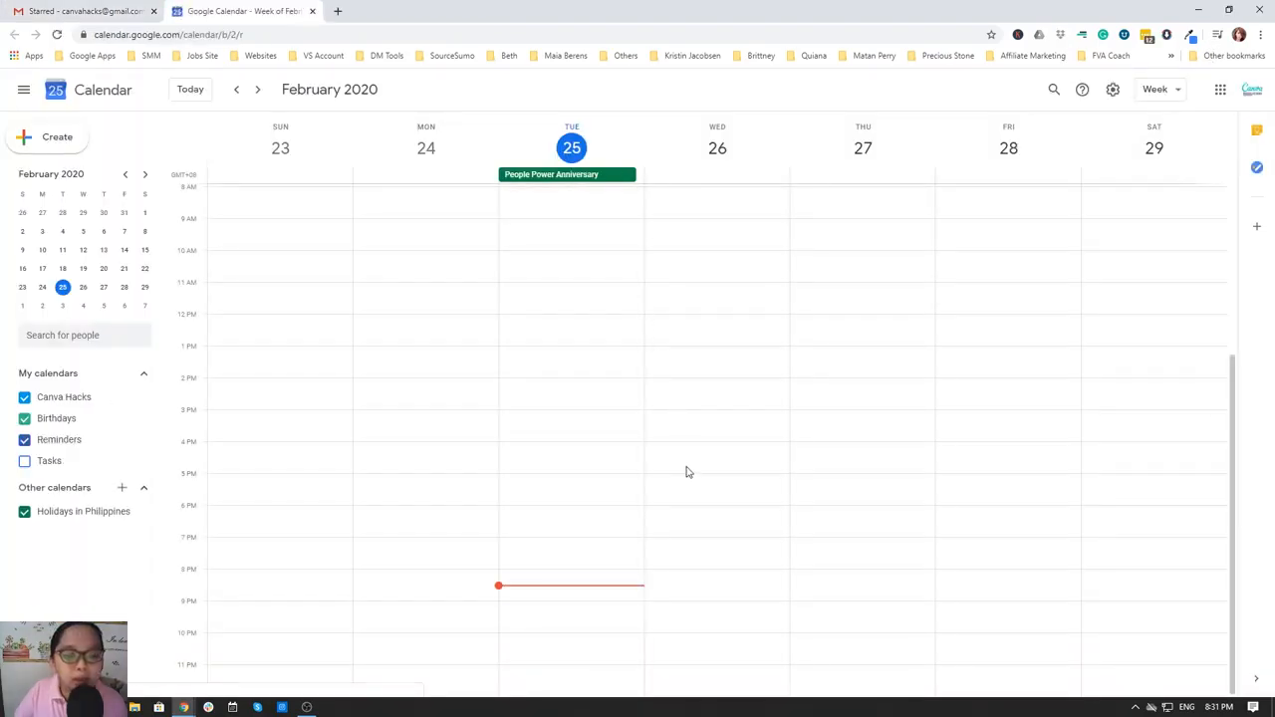
- Show the Tasks calendar in the February 2020 week view and examine the tasks scheduled for Wednesday the 26th
left_click(23, 460)
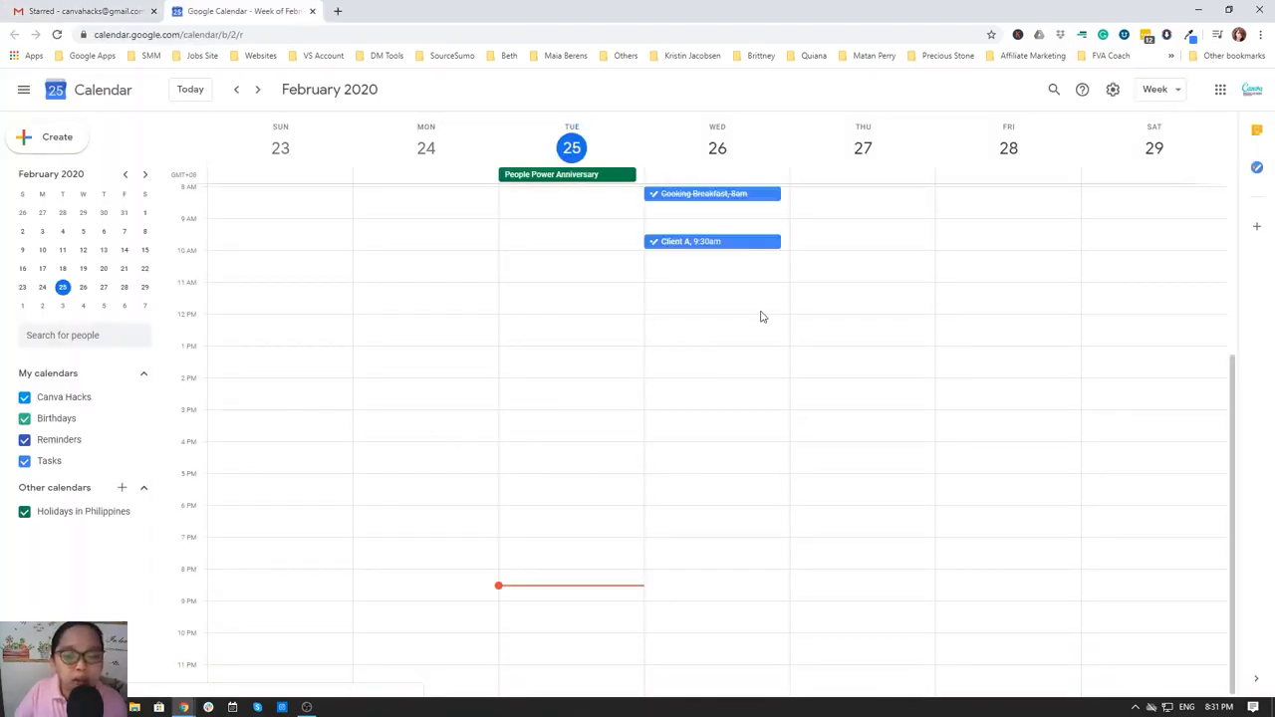
scroll(762, 320, "up", 5)
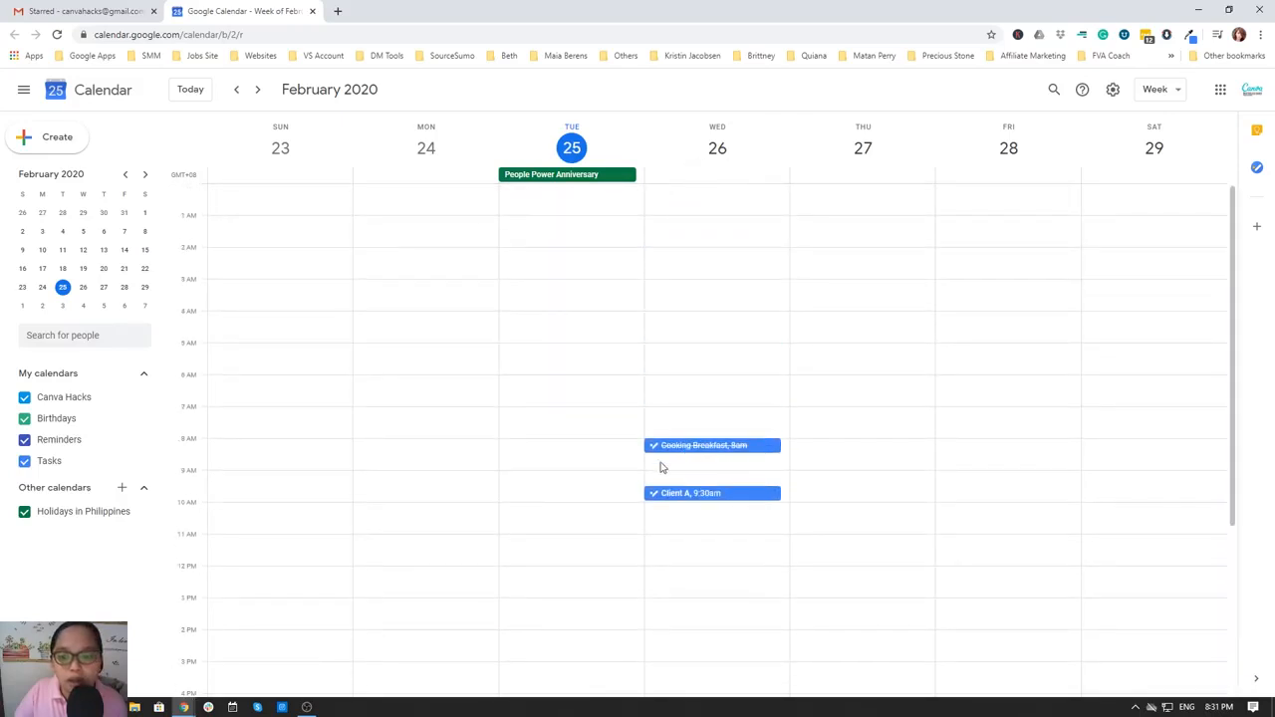
scroll(723, 475, "down", 3)
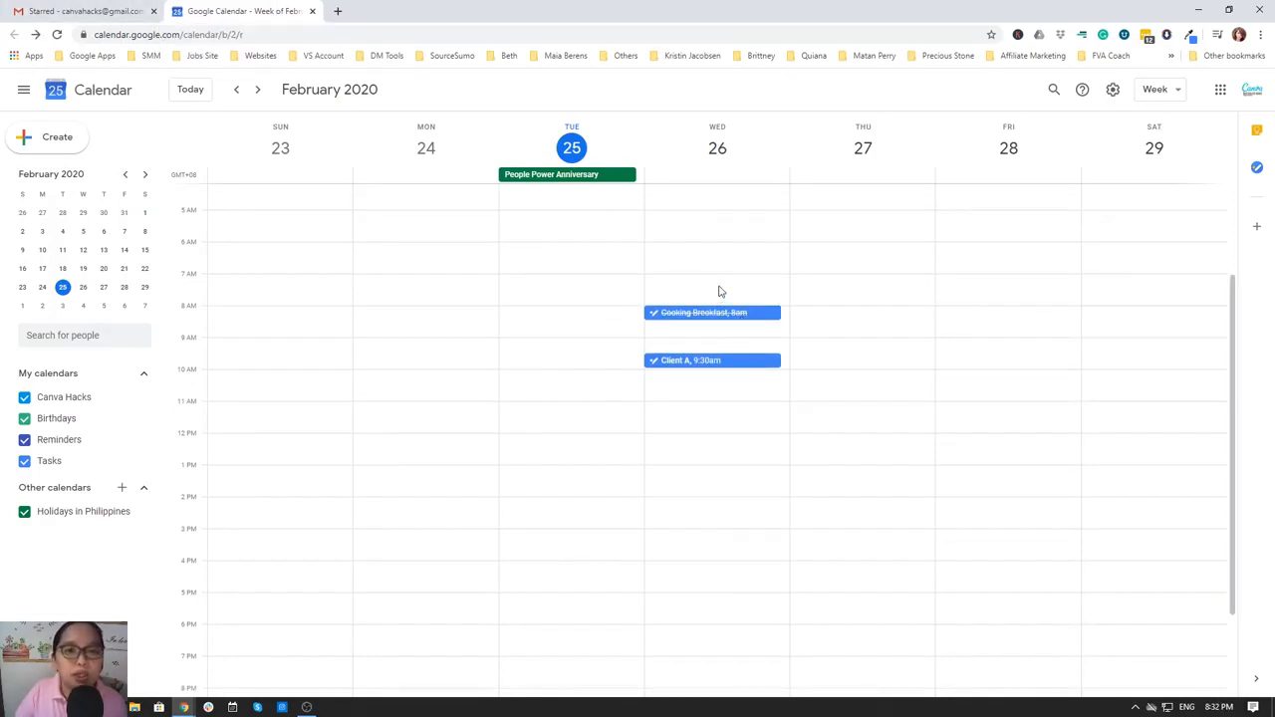
- Switch back to Gmail and replace the built-in Calendar with the My Tasks list
left_click(130, 9)
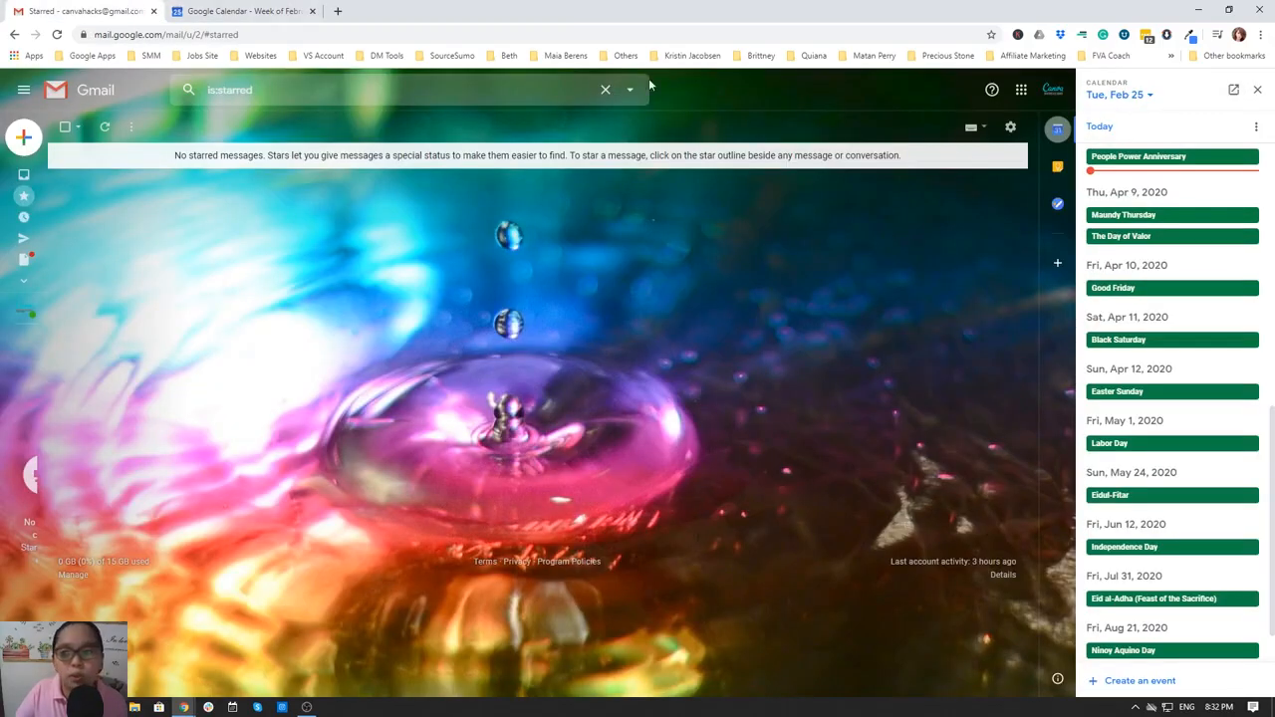
left_click(1257, 89)
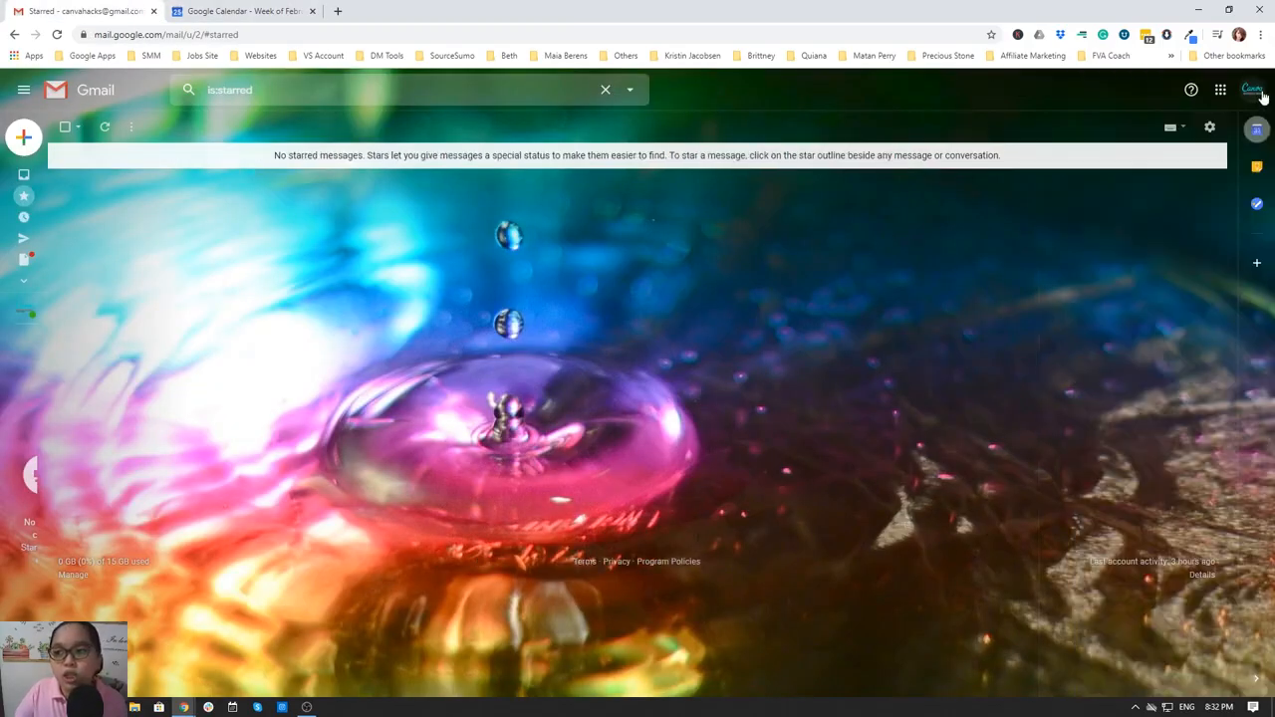
left_click(1254, 205)
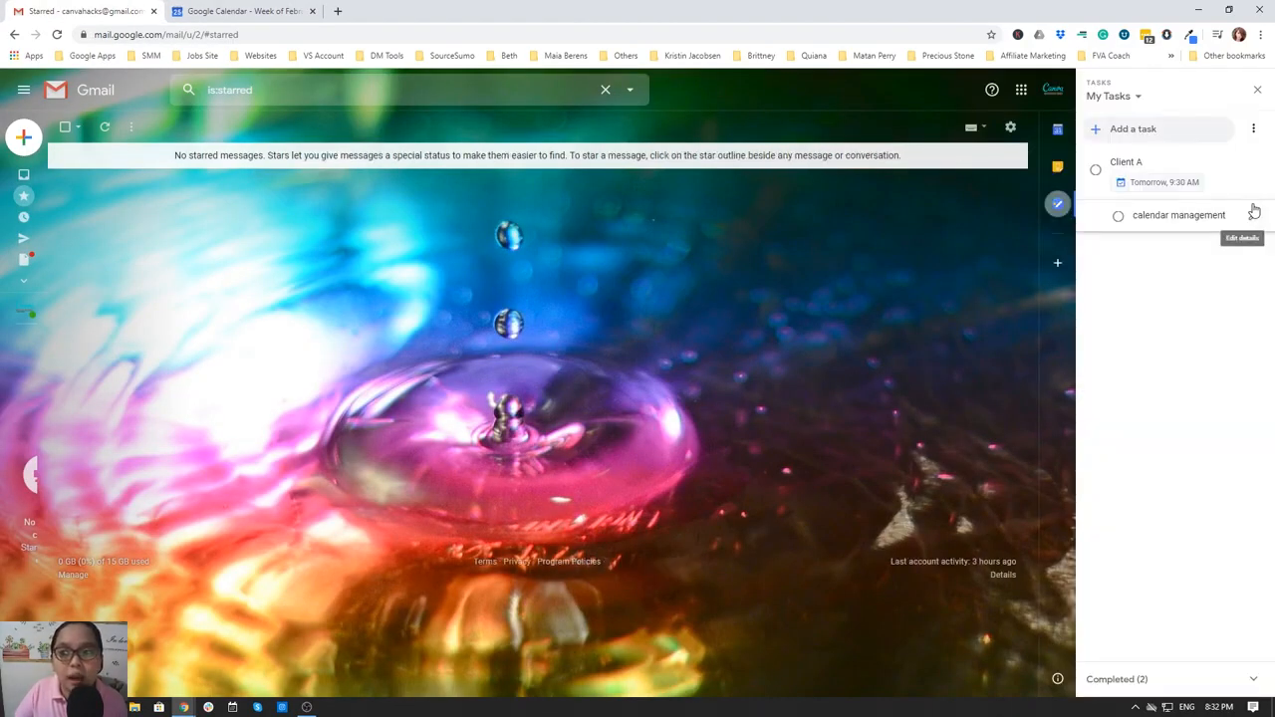